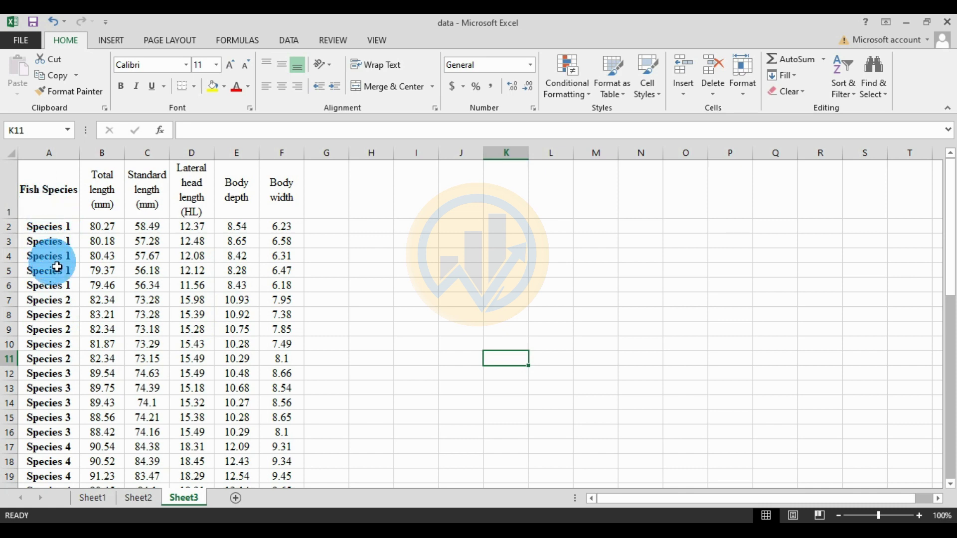
# Step: Copy the six column headers, Fish Species through Body width, from Excel's Sheet3
pyautogui.scroll(-4, 66, 299)
pyautogui.scroll(-9, 66, 298)
pyautogui.scroll(13, 67, 302)
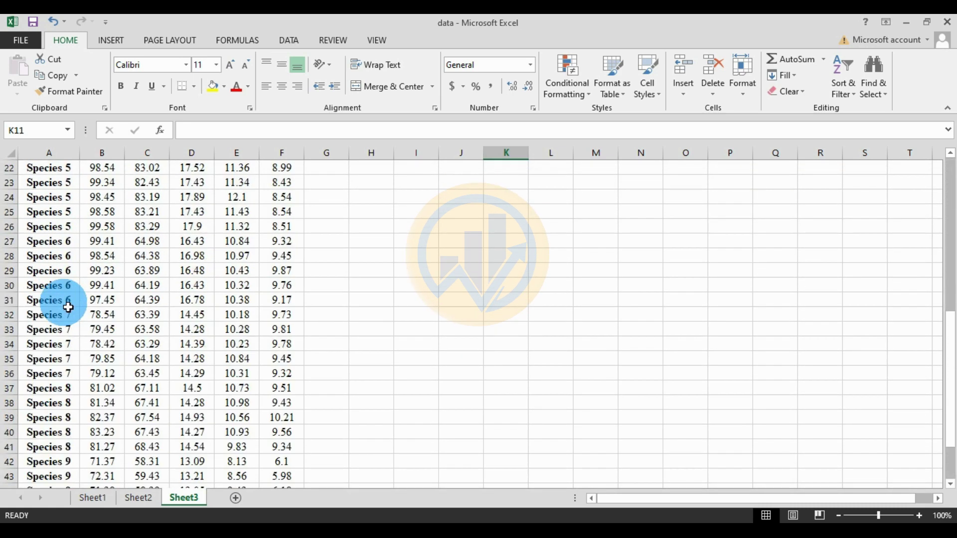
pyautogui.click(98, 205)
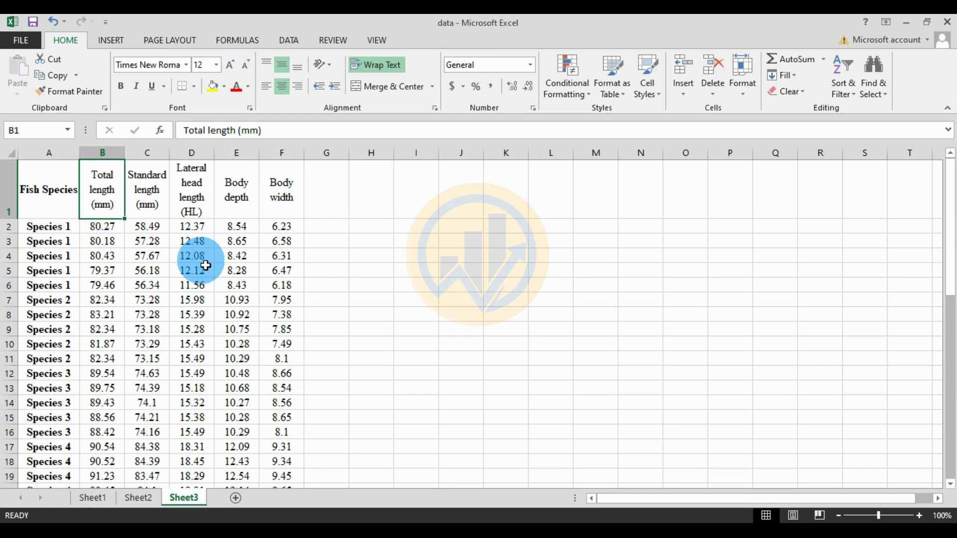
pyautogui.moveTo(66, 208); pyautogui.dragTo(282, 199)
pyautogui.rightClick(282, 199)
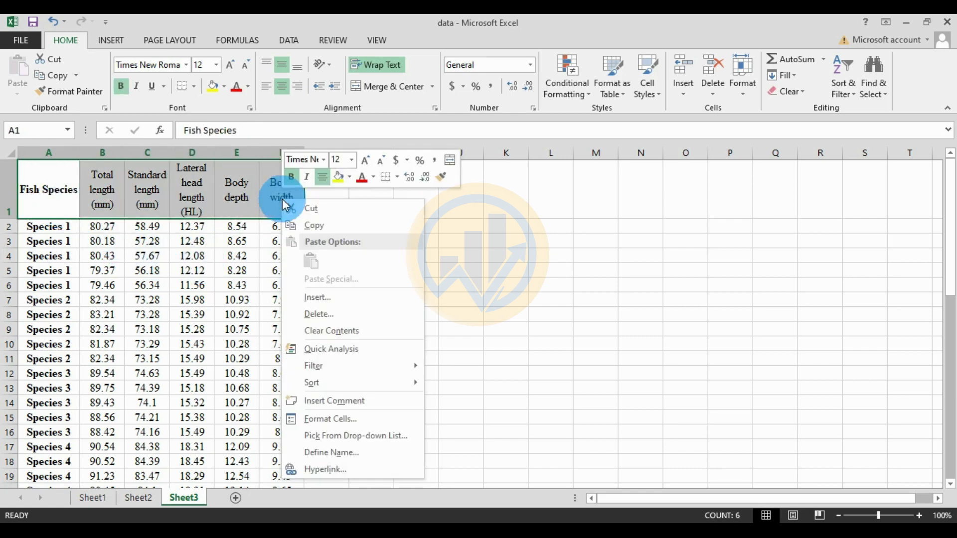
pyautogui.click(322, 222)
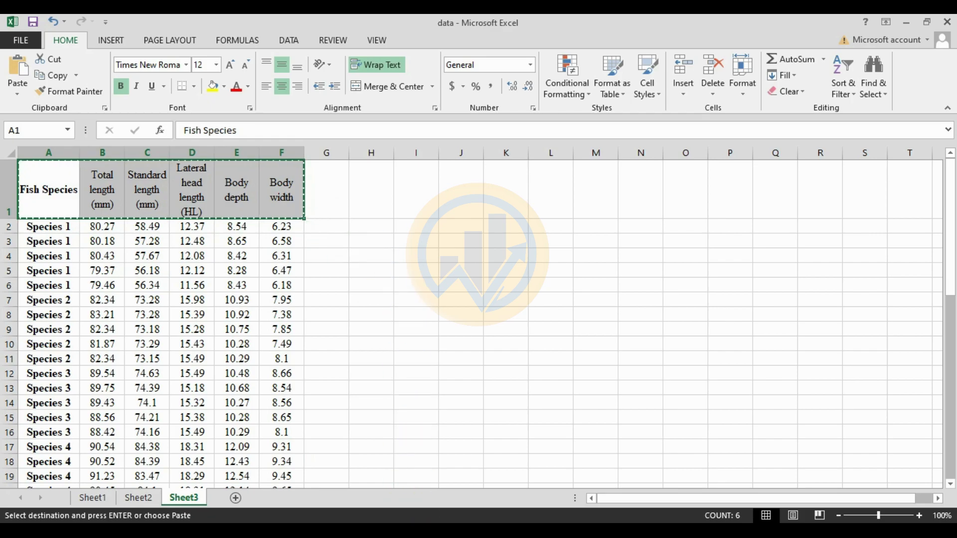
# Step: Paste the headers into Book1's Long Name row and enlarge the window to show all columns
pyautogui.click(426, 529)
pyautogui.click(147, 144)
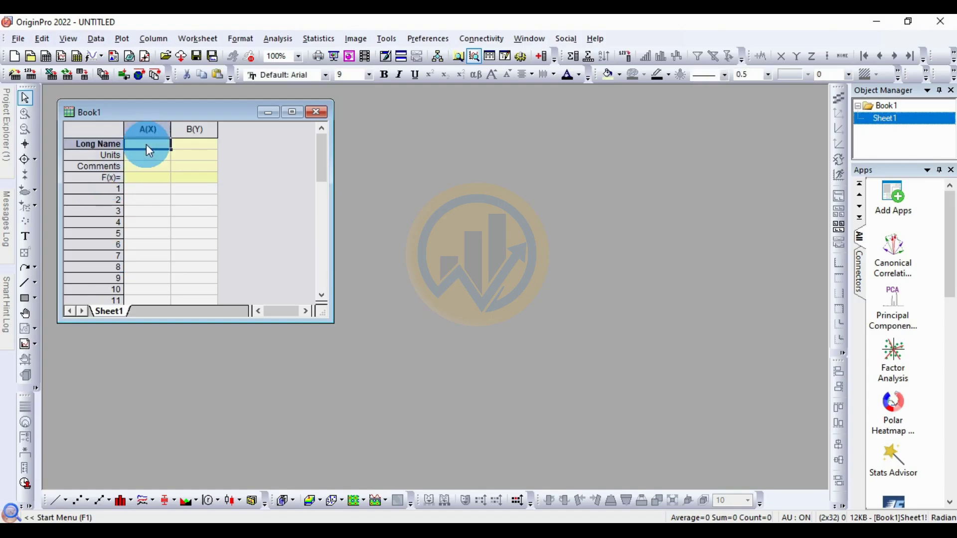
pyautogui.hotkey('ctrl', 'v')
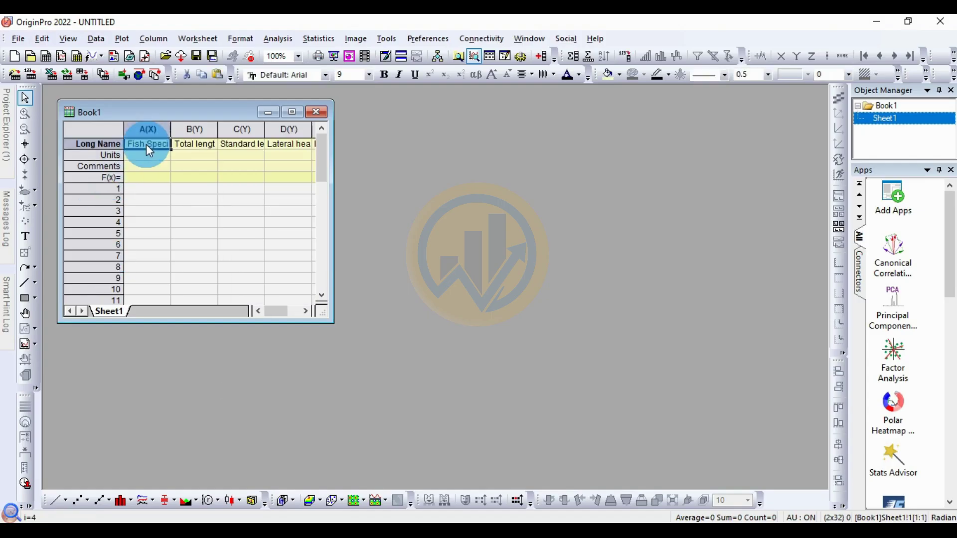
pyautogui.moveTo(335, 328); pyautogui.dragTo(505, 430)
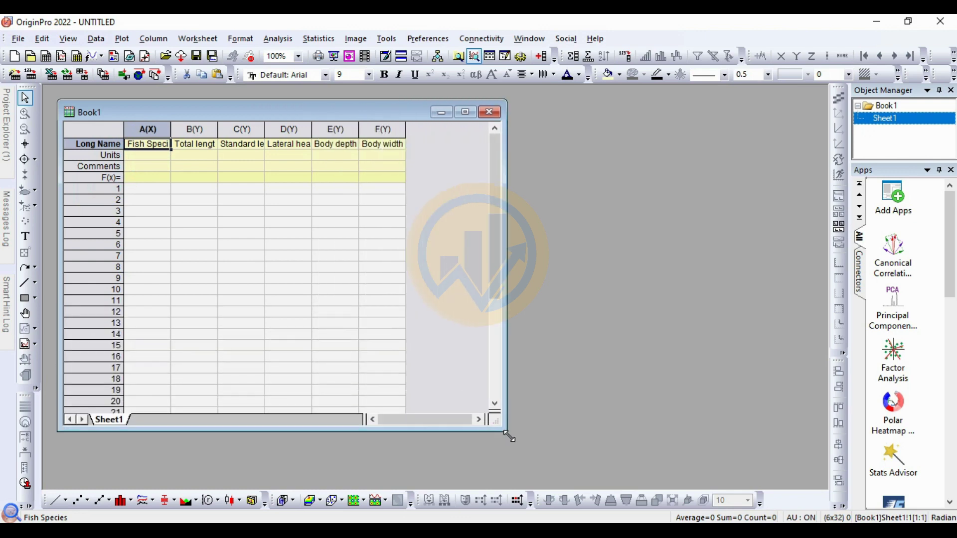
# Step: Copy Excel rows A2:F51 with the 50 fish measurements, then select Book1's cell A1
pyautogui.click(363, 530)
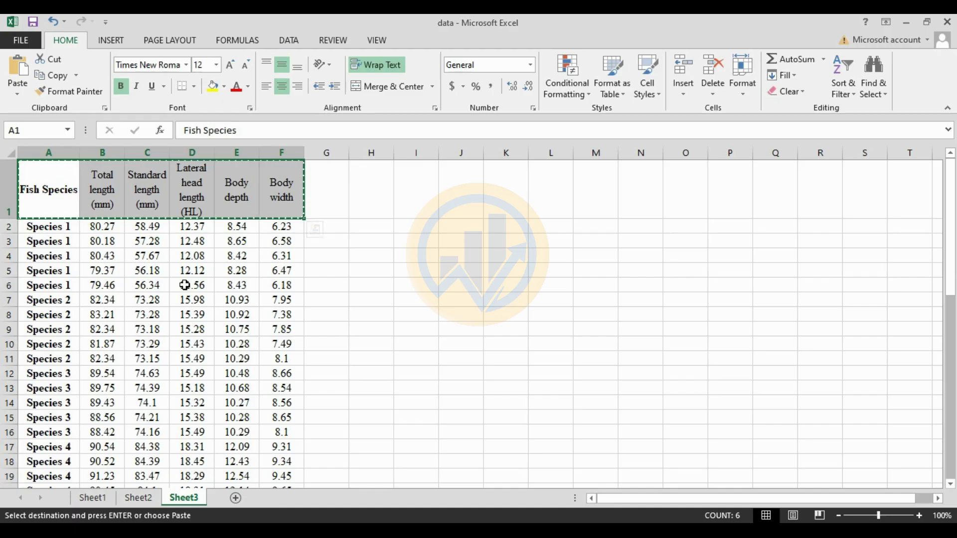
pyautogui.moveTo(54, 233); pyautogui.dragTo(281, 459)
pyautogui.rightClick(281, 459)
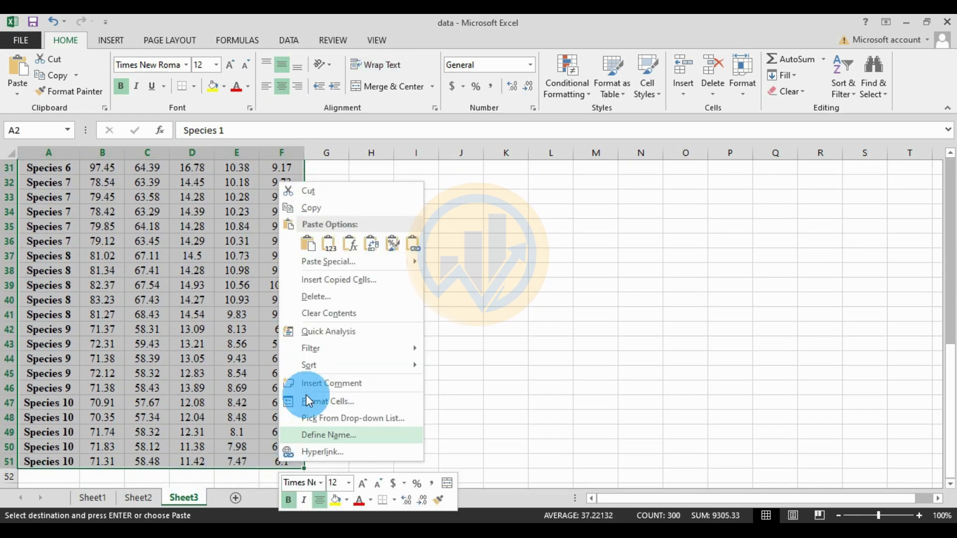
pyautogui.click(327, 213)
pyautogui.scroll(10, 349, 324)
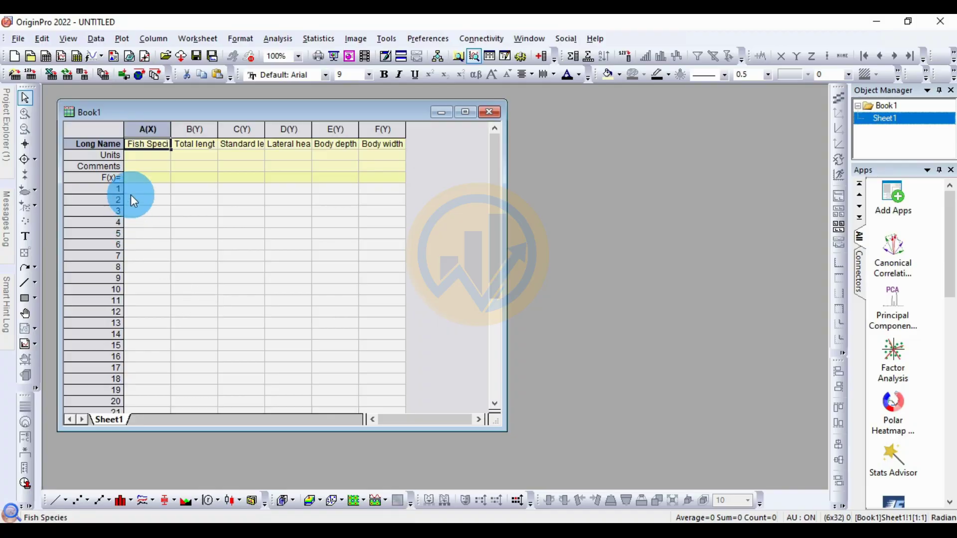
pyautogui.click(144, 190)
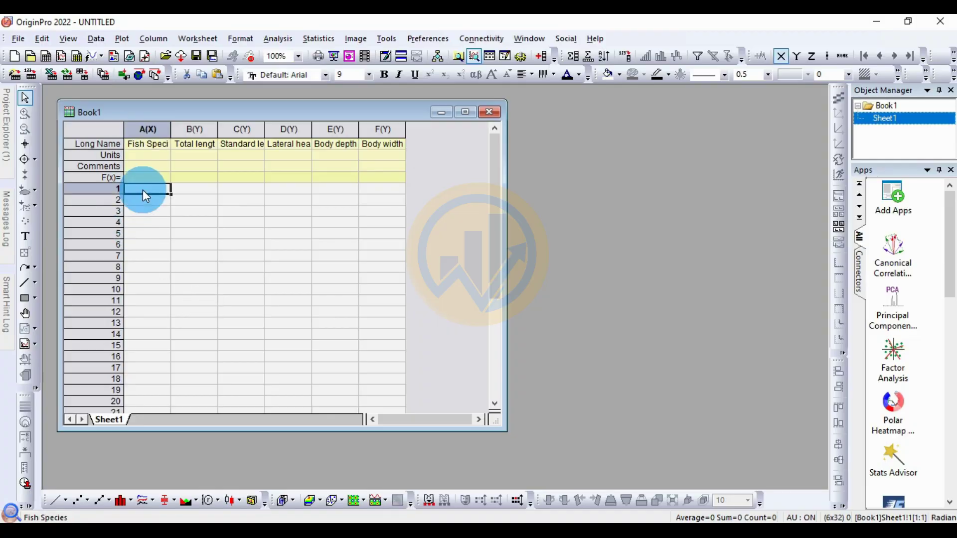
# Step: Paste the 50 fish-measurement rows into Book1 columns A–F starting at A1
pyautogui.hotkey('ctrl', 'v')
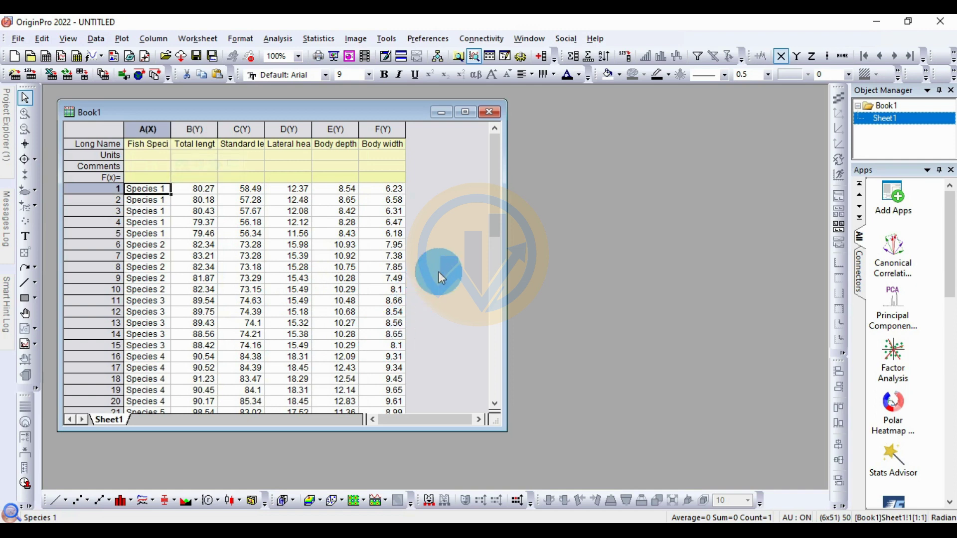
pyautogui.scroll(-7, 438, 271)
pyautogui.scroll(7, 435, 289)
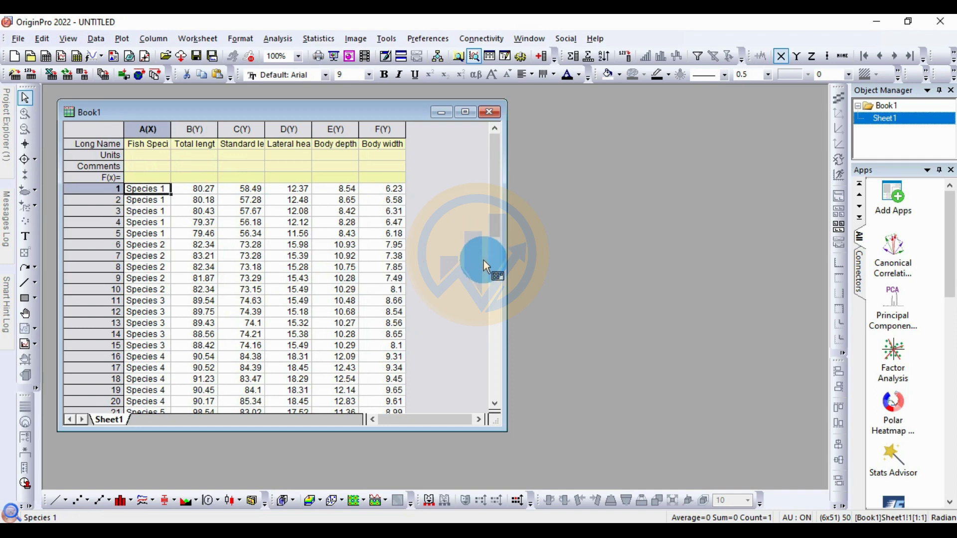
# Step: Launch Canonical Discriminant Analysis from the Statistics menu and reposition its dialog
pyautogui.click(312, 40)
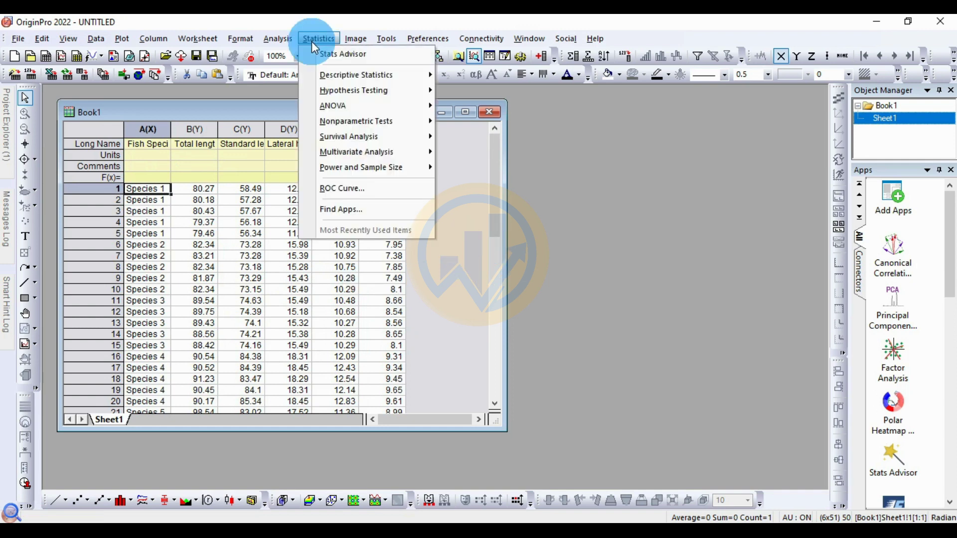
pyautogui.moveTo(339, 152)
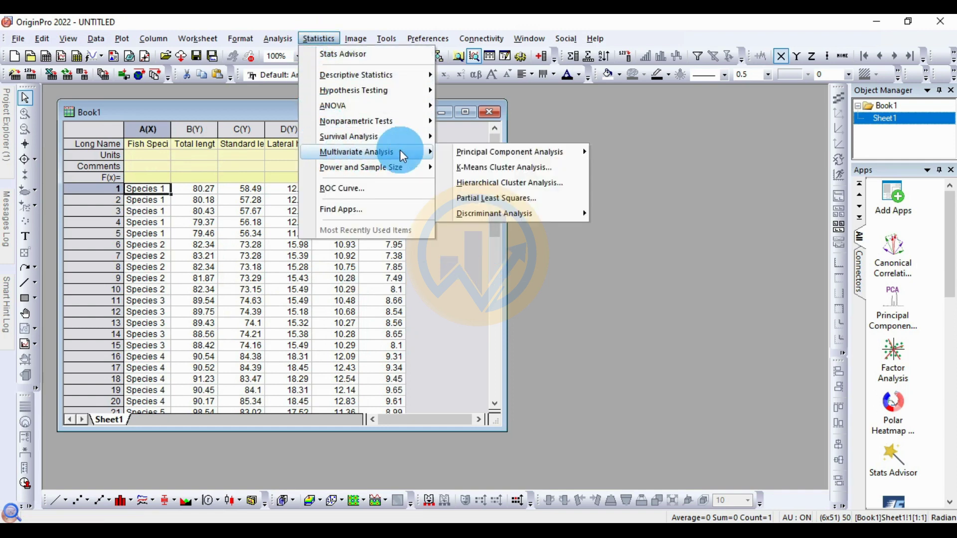
pyautogui.moveTo(519, 211)
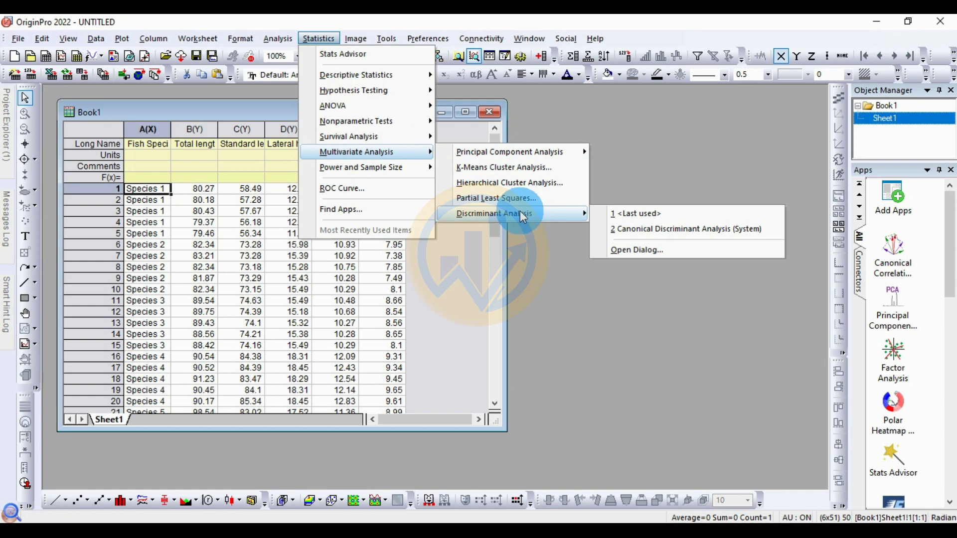
pyautogui.click(648, 233)
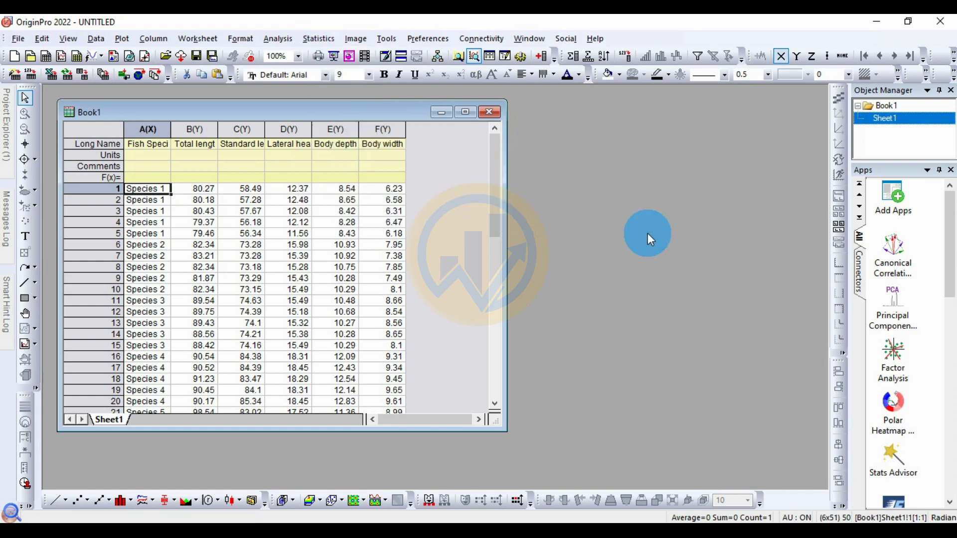
pyautogui.moveTo(442, 171); pyautogui.dragTo(483, 173)
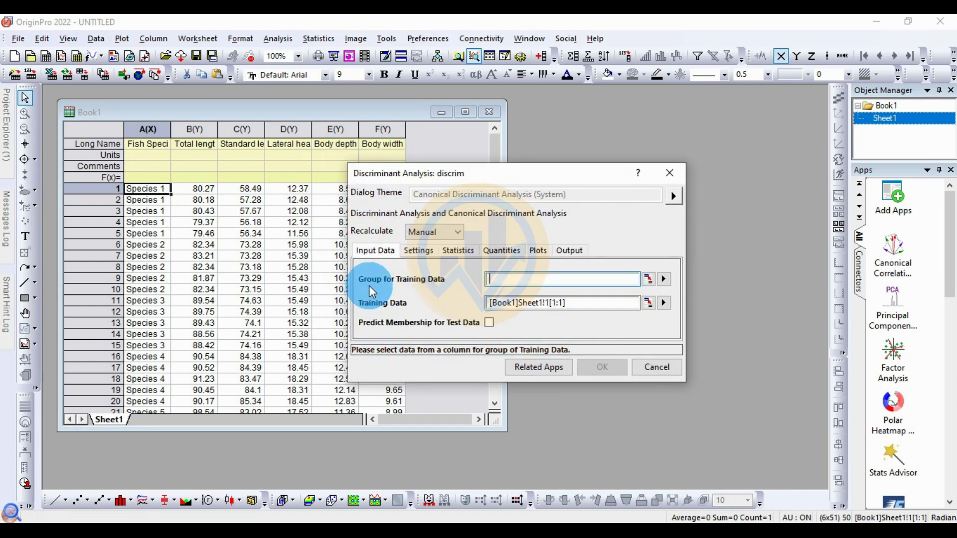
# Step: Set Fish Species as the training group and columns B–F as training data
pyautogui.click(504, 285)
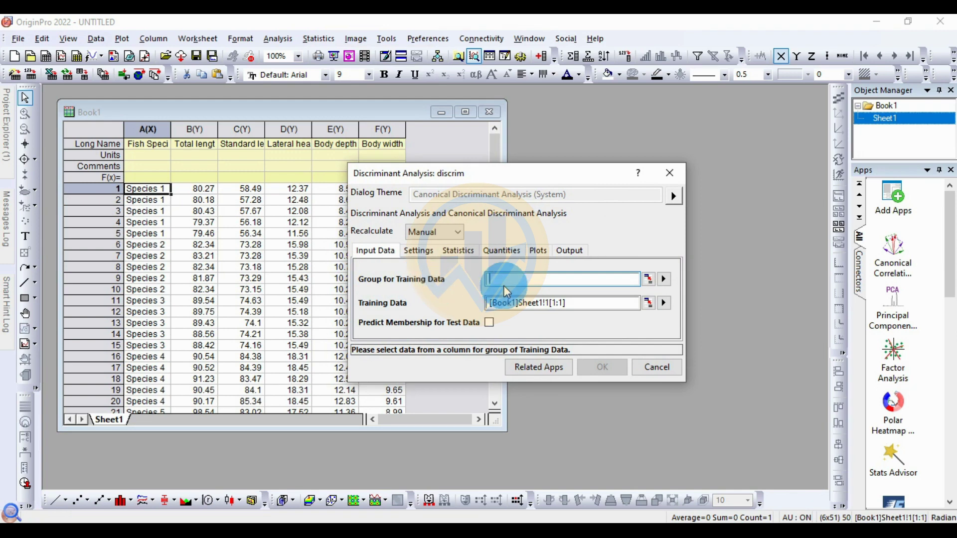
pyautogui.click(649, 282)
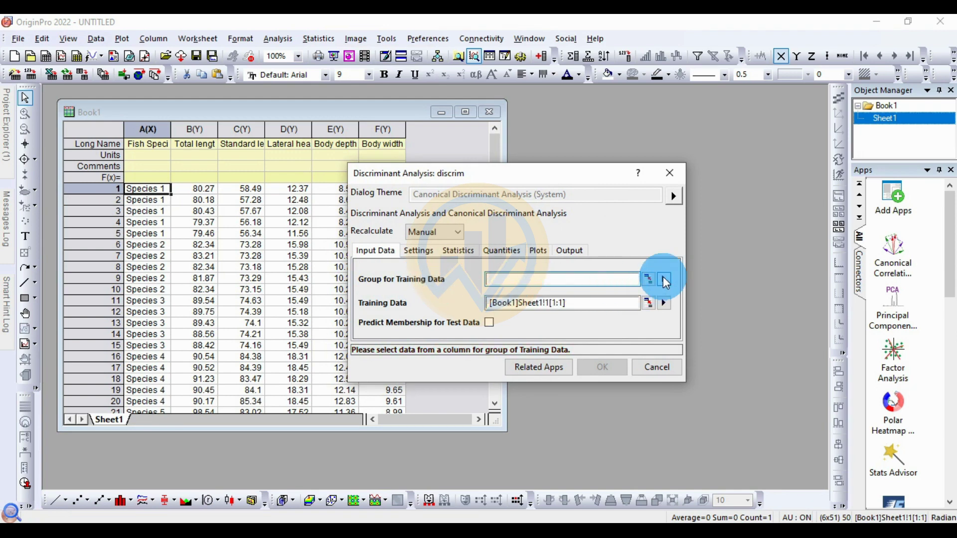
pyautogui.click(665, 281)
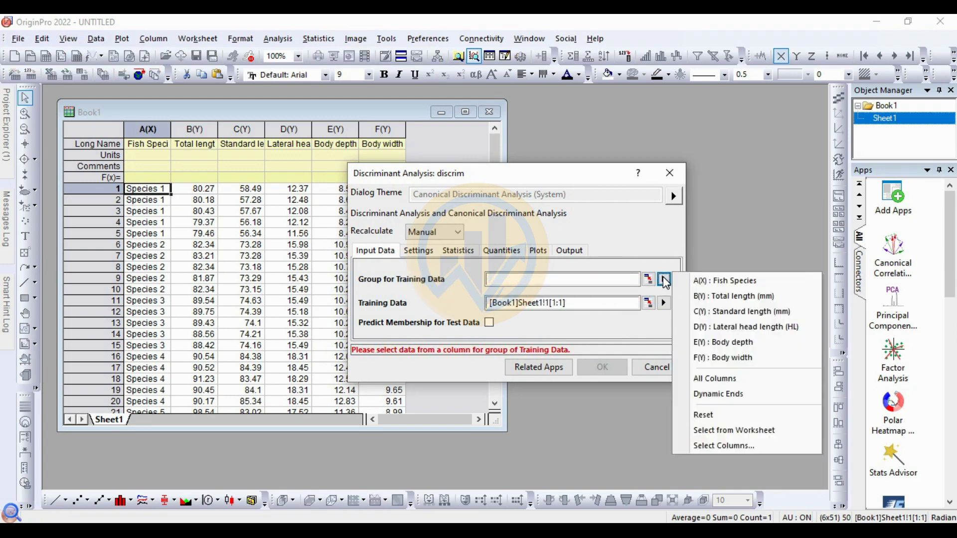
pyautogui.click(718, 282)
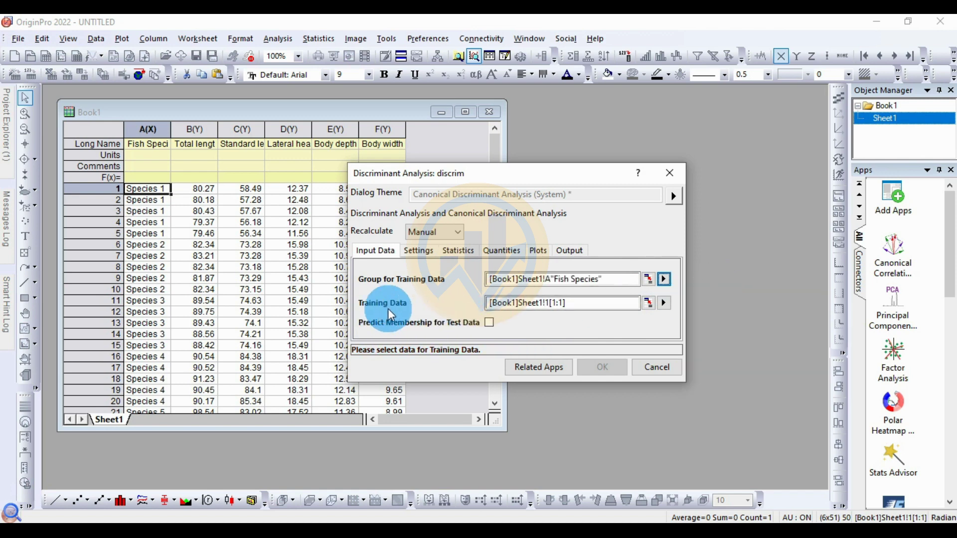
pyautogui.click(647, 303)
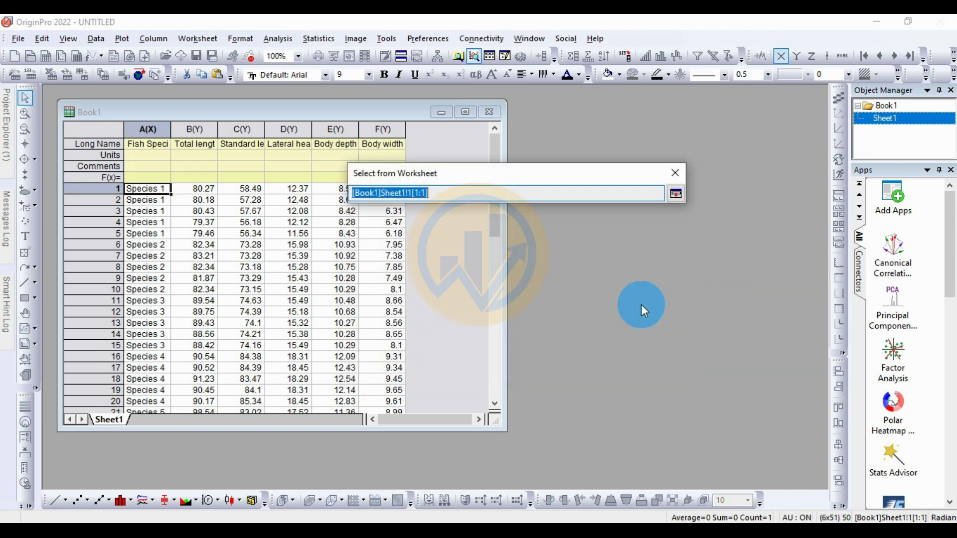
pyautogui.moveTo(194, 129); pyautogui.dragTo(383, 129)
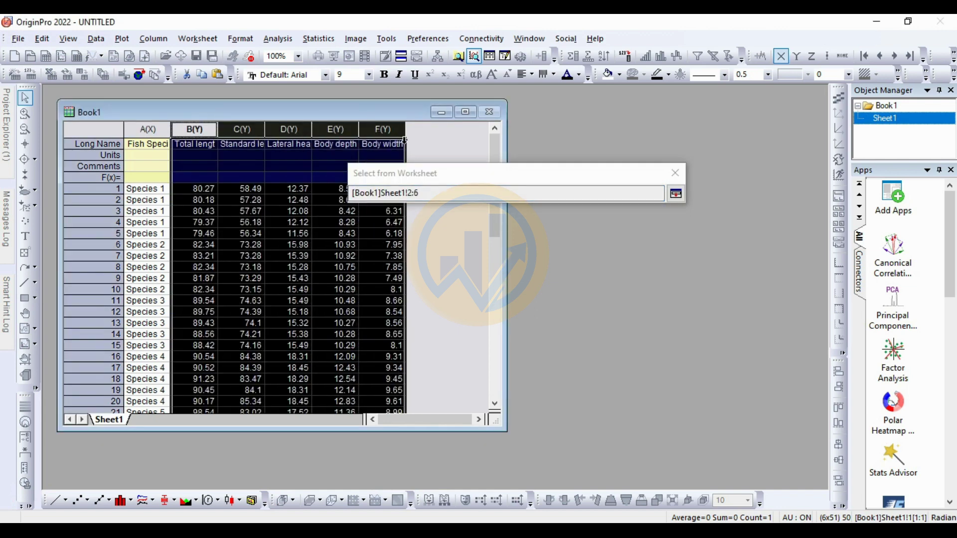
pyautogui.click(676, 194)
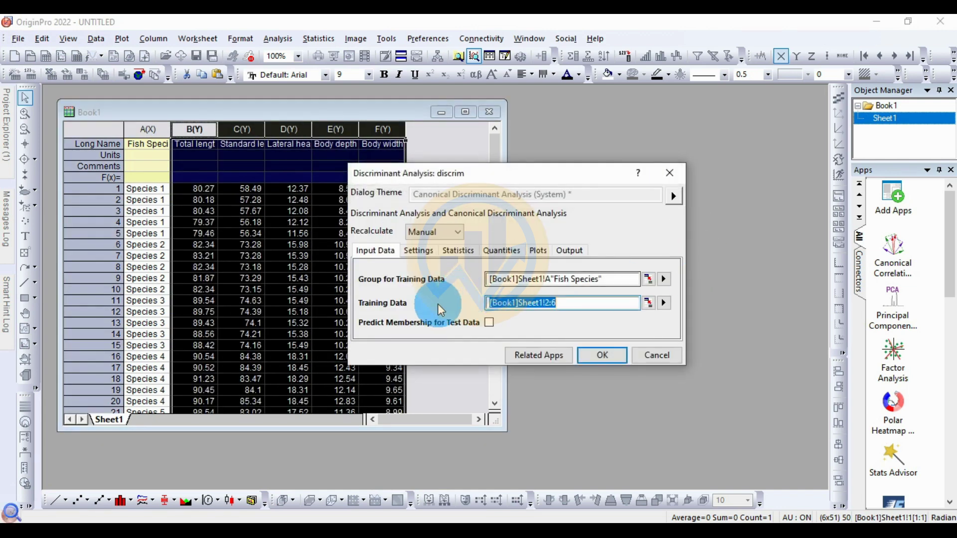
# Step: Enable Descriptive Statistics, Univariate ANOVA, both within-group covariance matrix options, and the Canonical Score Plot
pyautogui.click(427, 257)
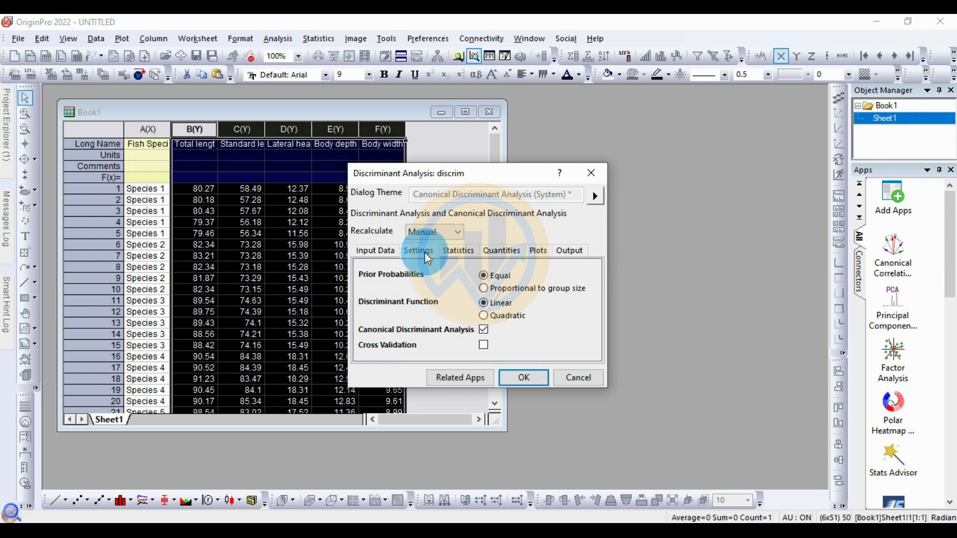
pyautogui.click(460, 250)
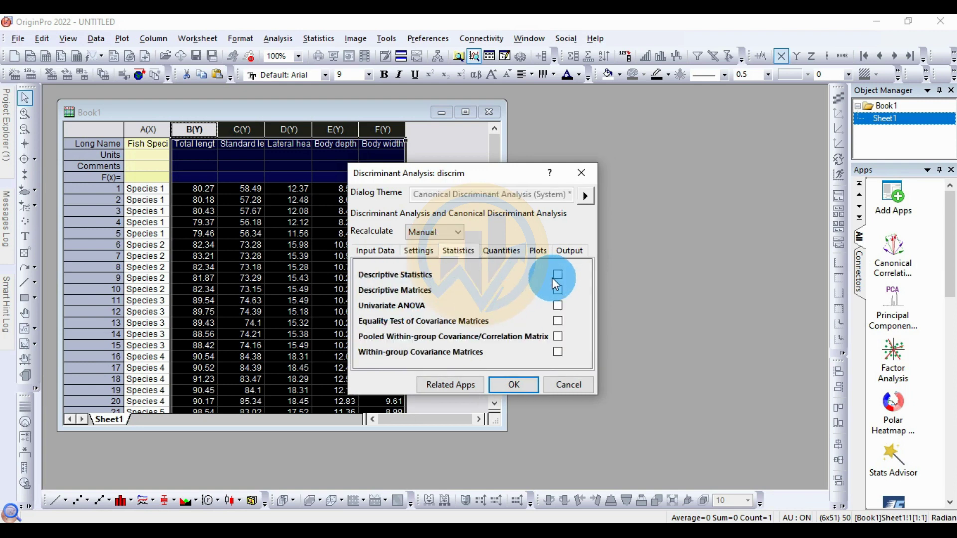
pyautogui.click(557, 274)
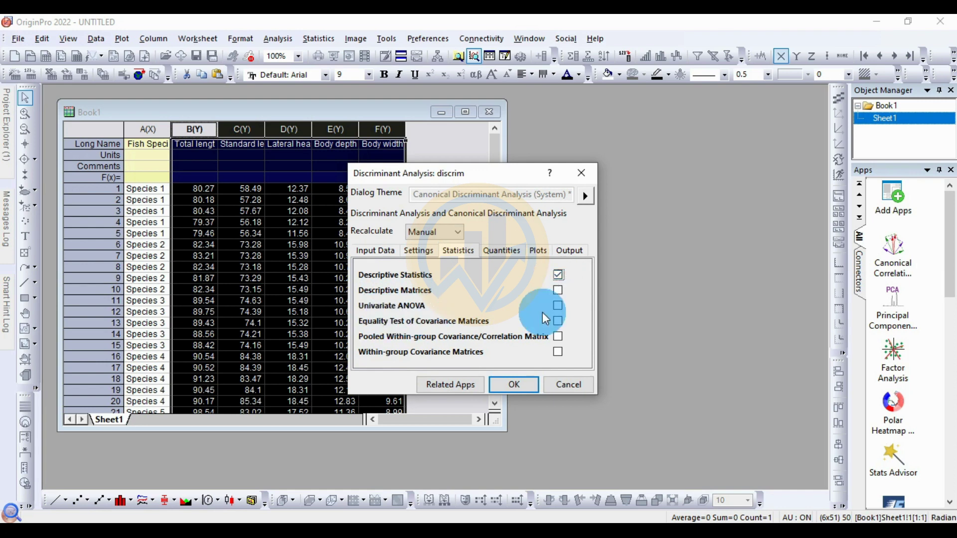
pyautogui.click(558, 306)
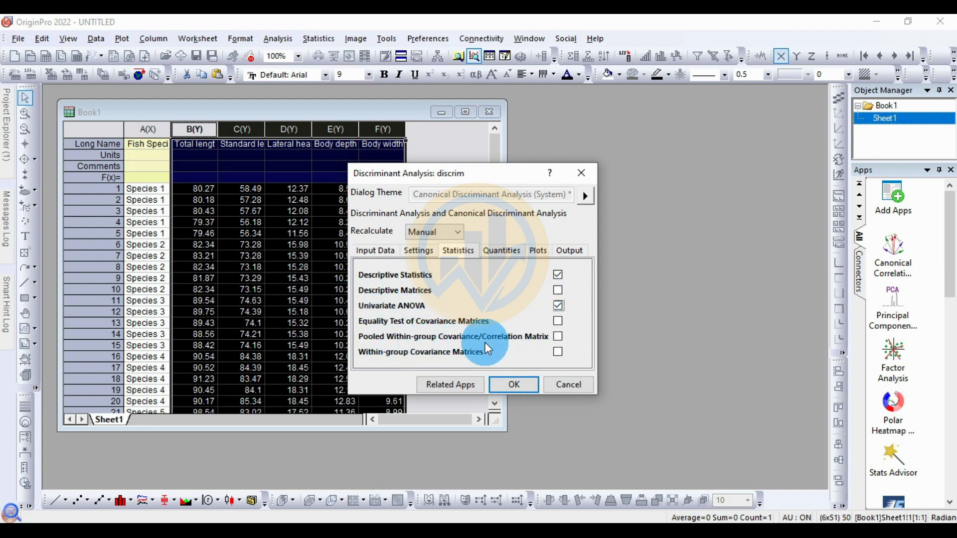
pyautogui.click(559, 337)
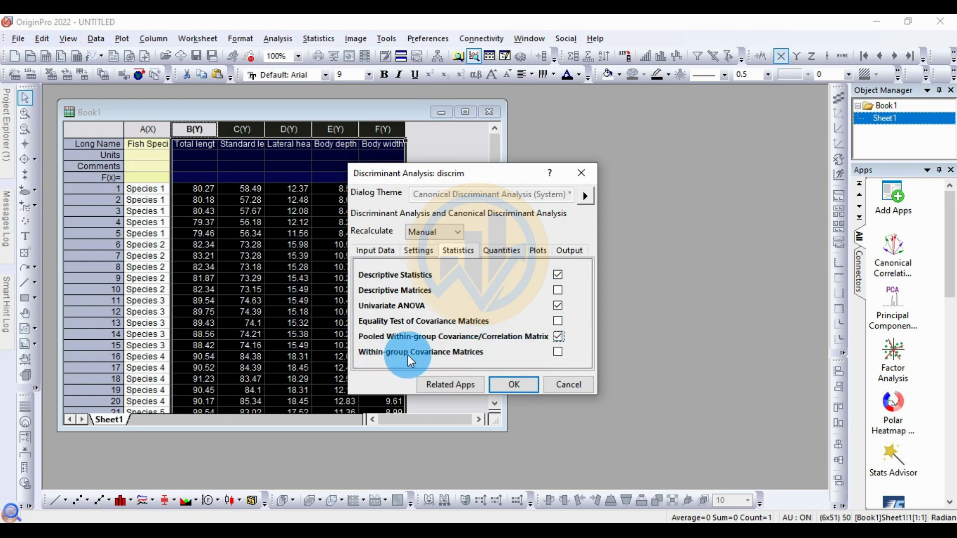
pyautogui.click(558, 352)
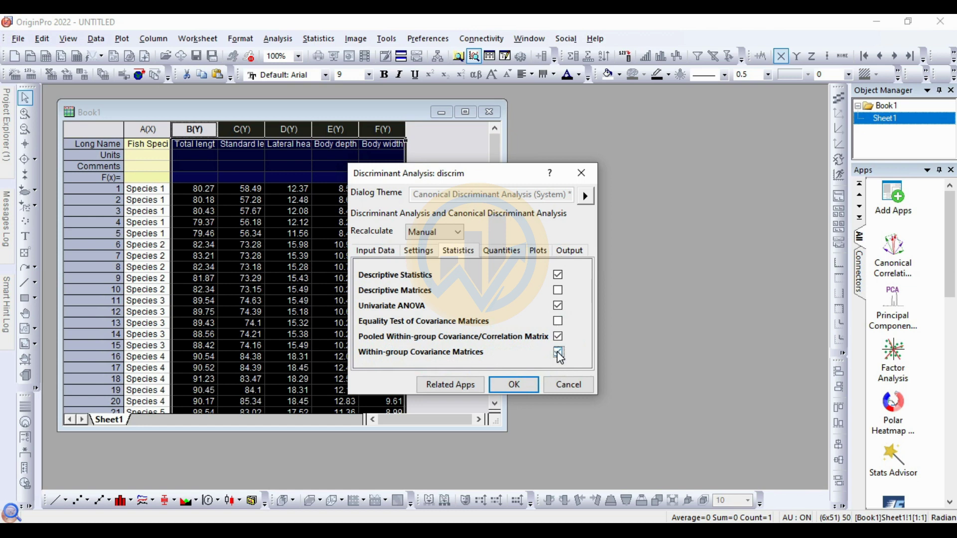
pyautogui.click(501, 250)
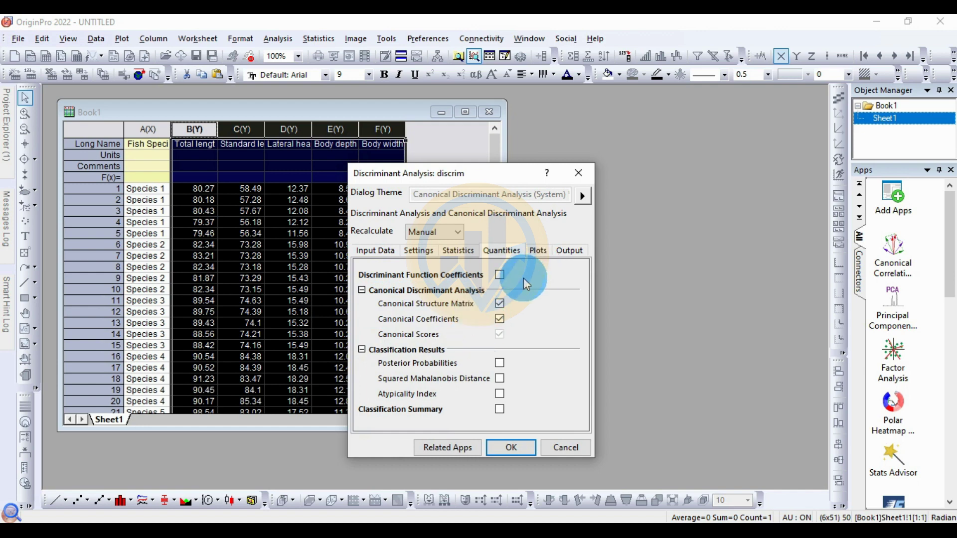
pyautogui.click(538, 251)
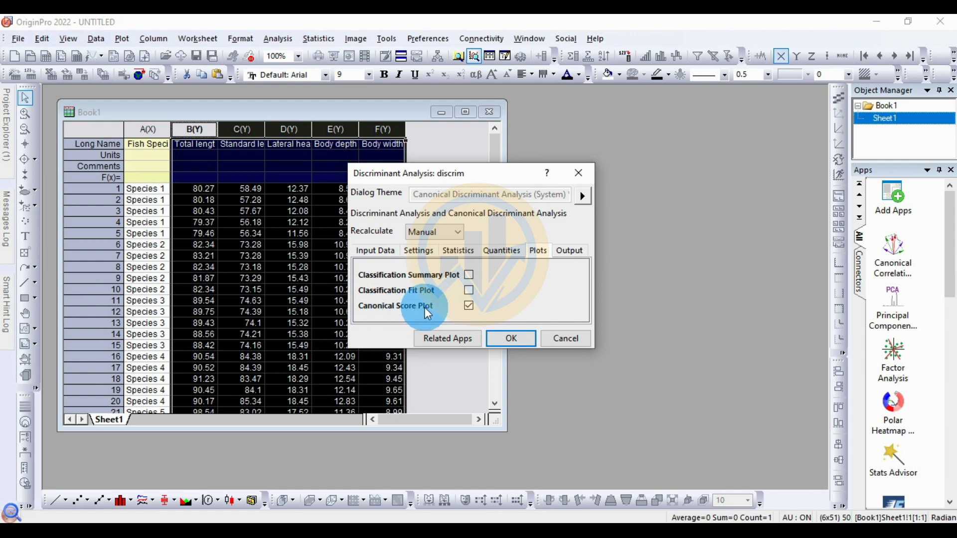
# Step: Run the analysis and maximize the workbook showing the Discrim1 report
pyautogui.click(512, 339)
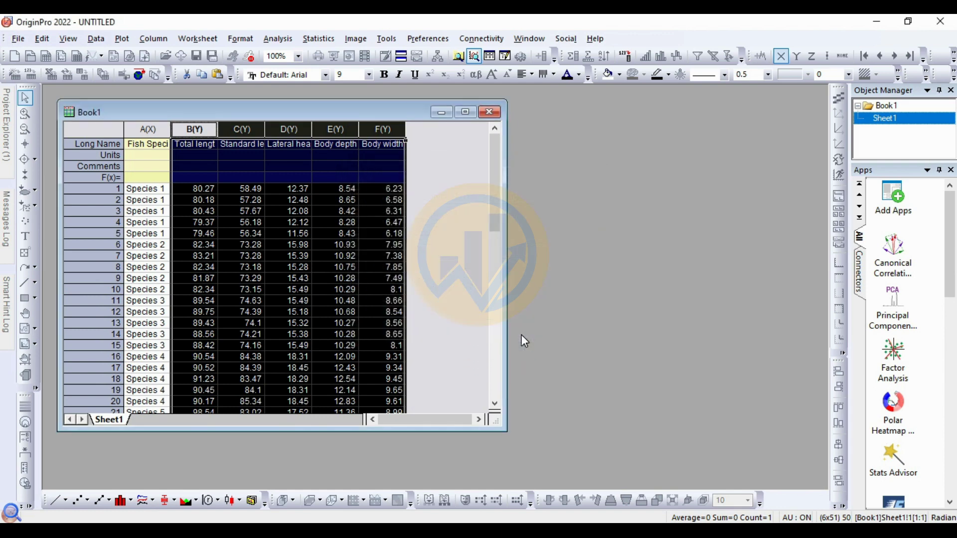
pyautogui.click(522, 334)
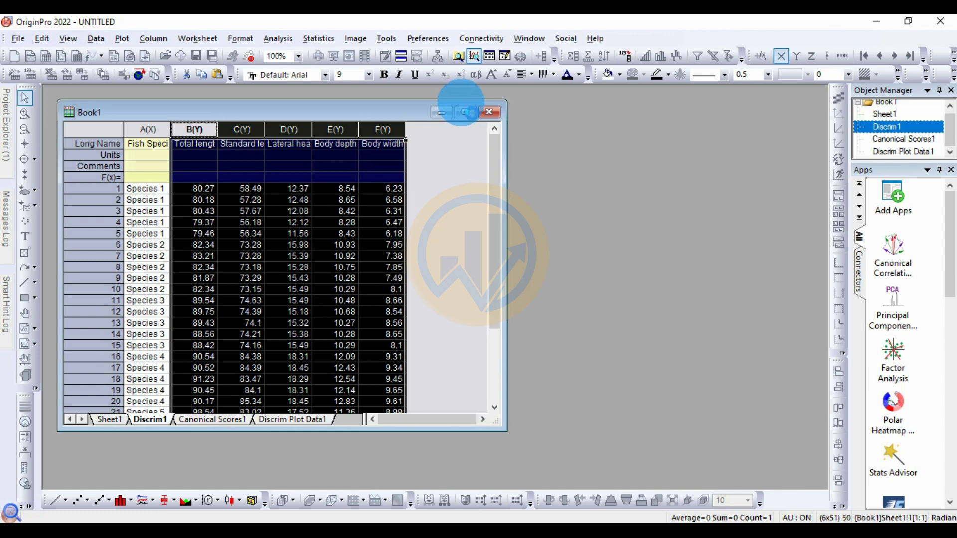
pyautogui.click(465, 112)
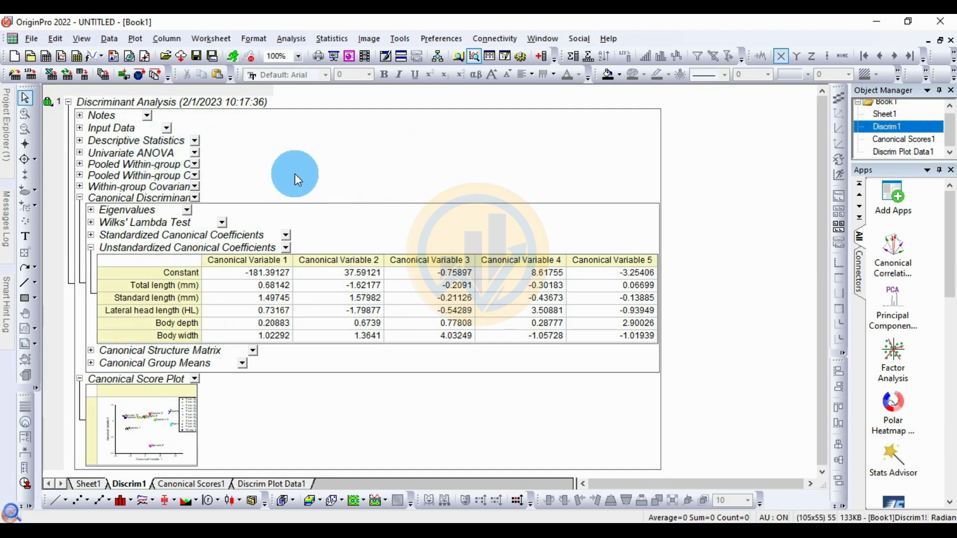
# Step: Expand Descriptive Statistics and scroll through it: 50 fish, mean Total length 84.365
pyautogui.click(80, 140)
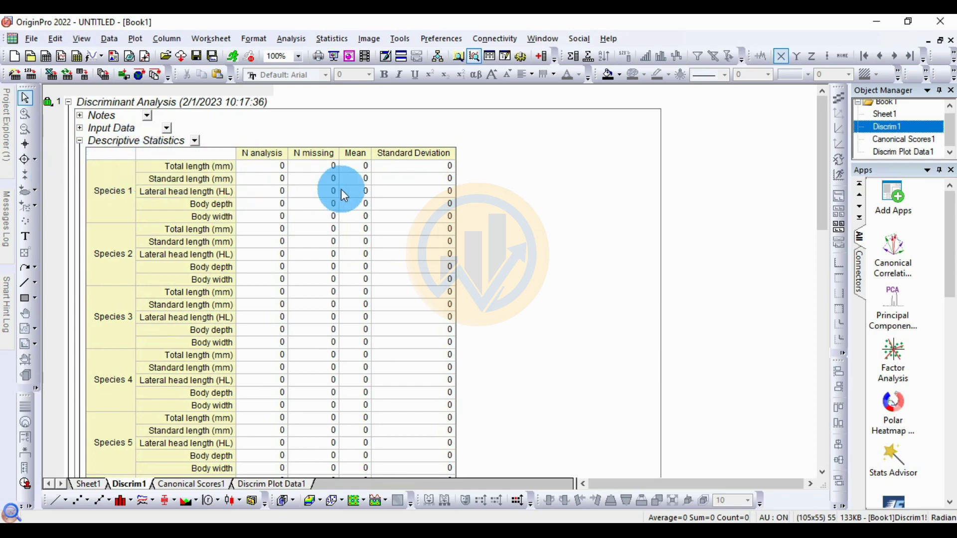
pyautogui.scroll(-10, 134, 255)
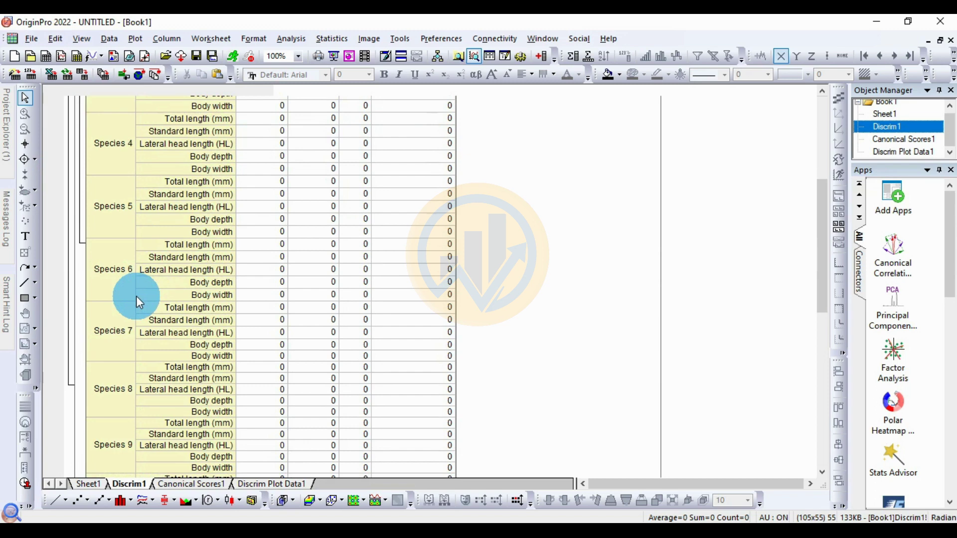
pyautogui.scroll(5, 121, 235)
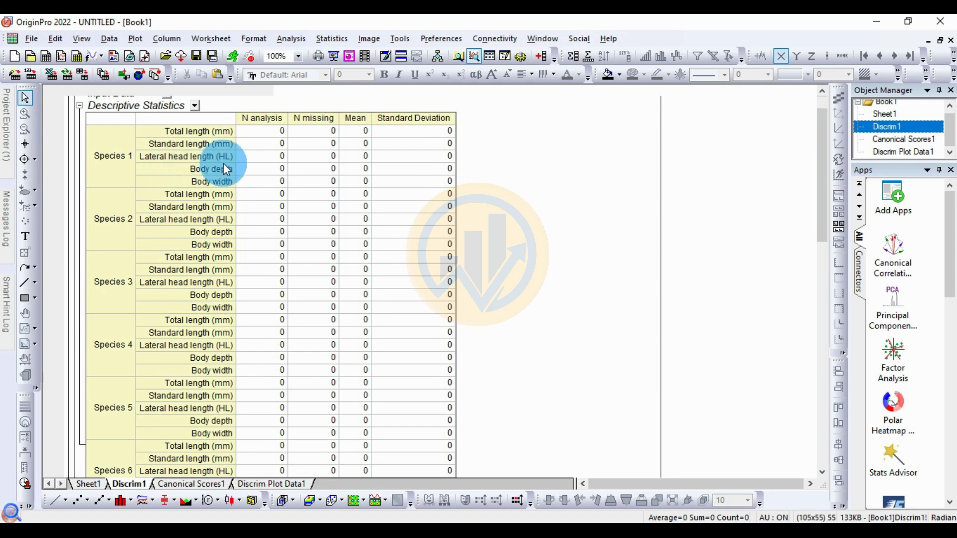
pyautogui.scroll(-9, 414, 304)
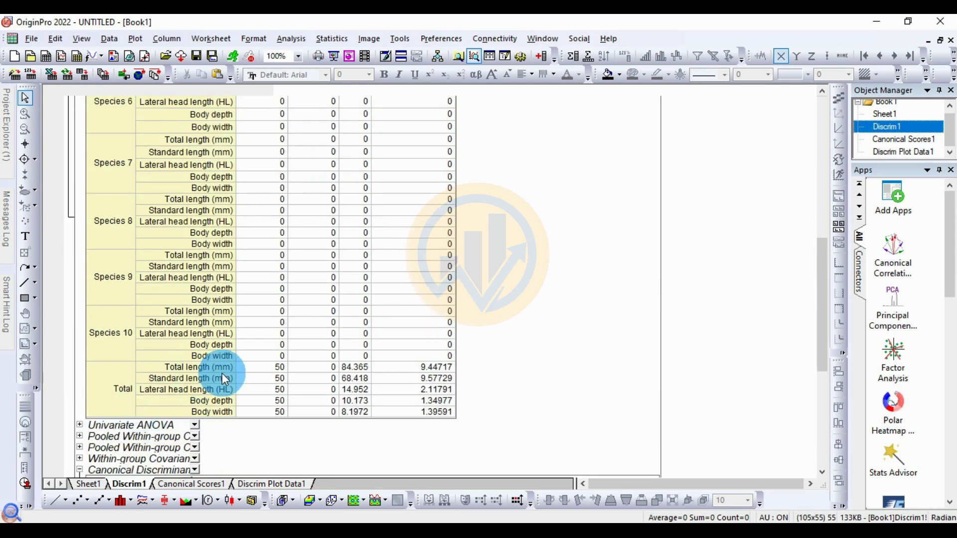
pyautogui.scroll(-4, 223, 373)
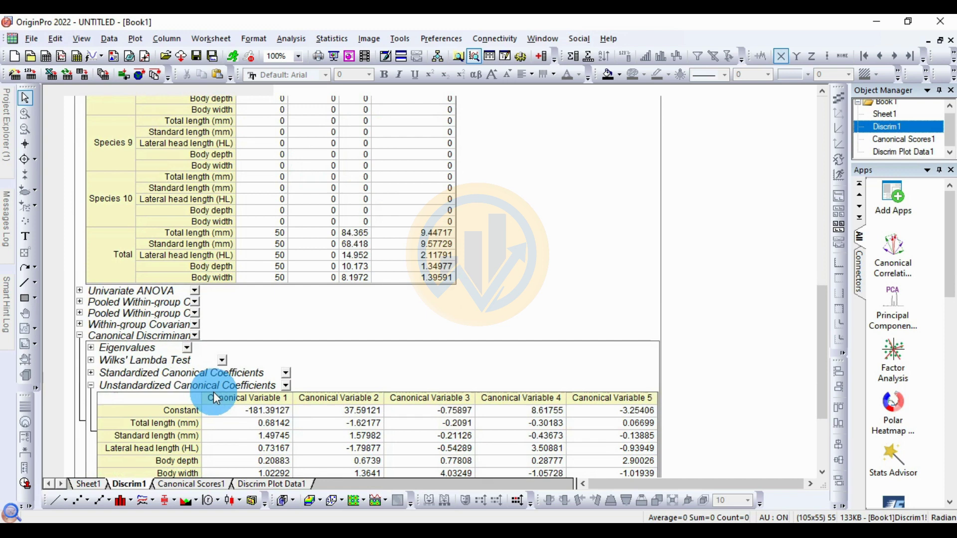
# Step: Expand Univariate ANOVA (Total length R-Square 0.99653) and the pooled within-group covariance table
pyautogui.click(80, 291)
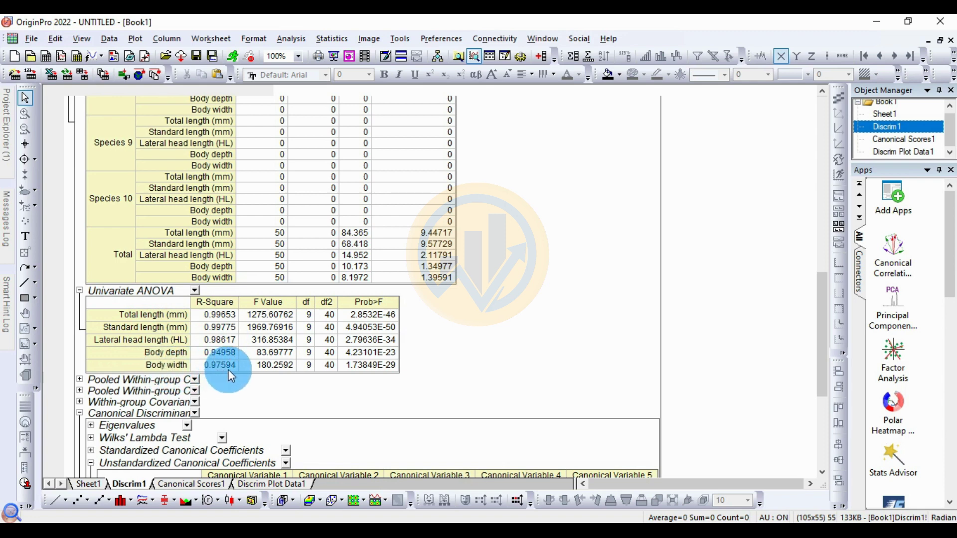
pyautogui.scroll(-3, 230, 370)
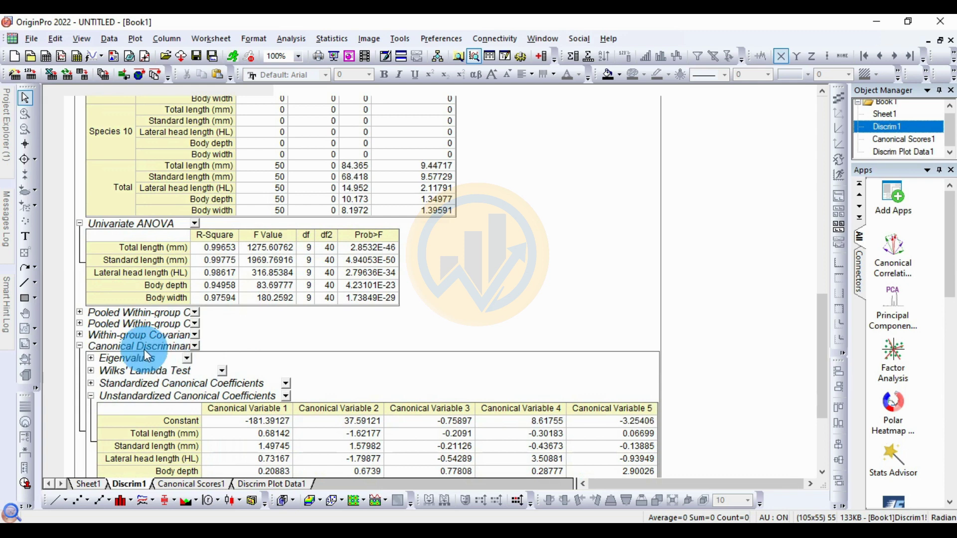
pyautogui.click(79, 312)
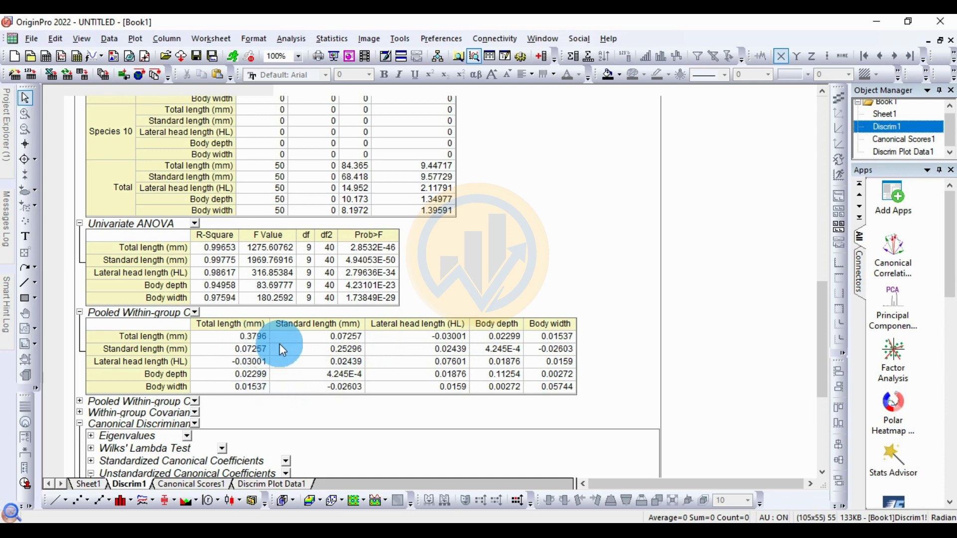
# Step: Expand the pooled within-group correlation table and clear its cell selection
pyautogui.click(79, 401)
pyautogui.scroll(-3, 310, 414)
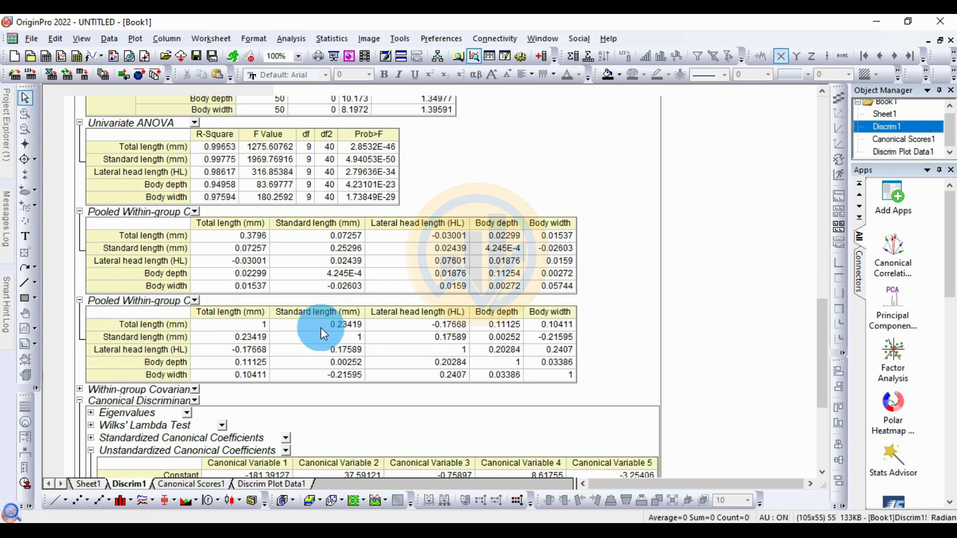
pyautogui.click(456, 331)
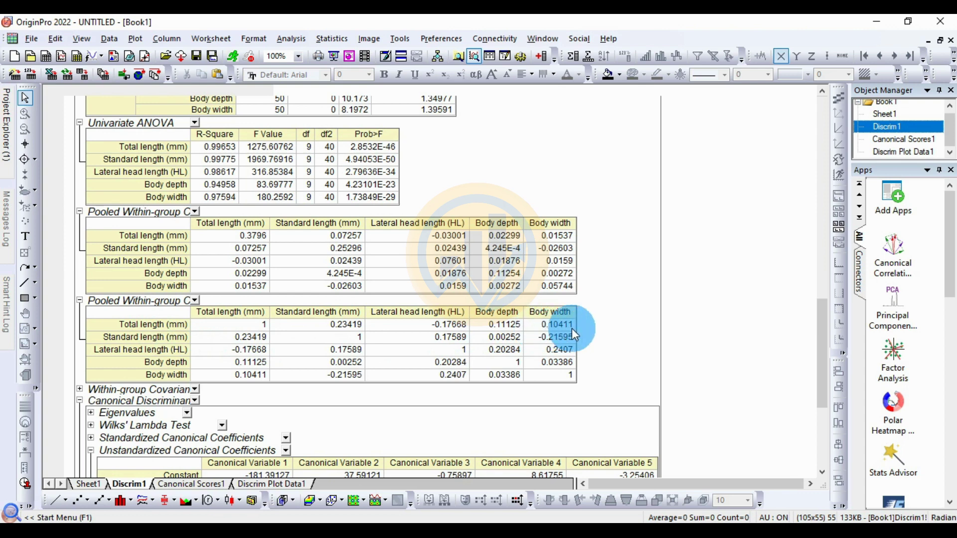
# Step: Expand the within-group covariance matrices and show Species 1's table (Total length 0.24047)
pyautogui.scroll(-2, 193, 419)
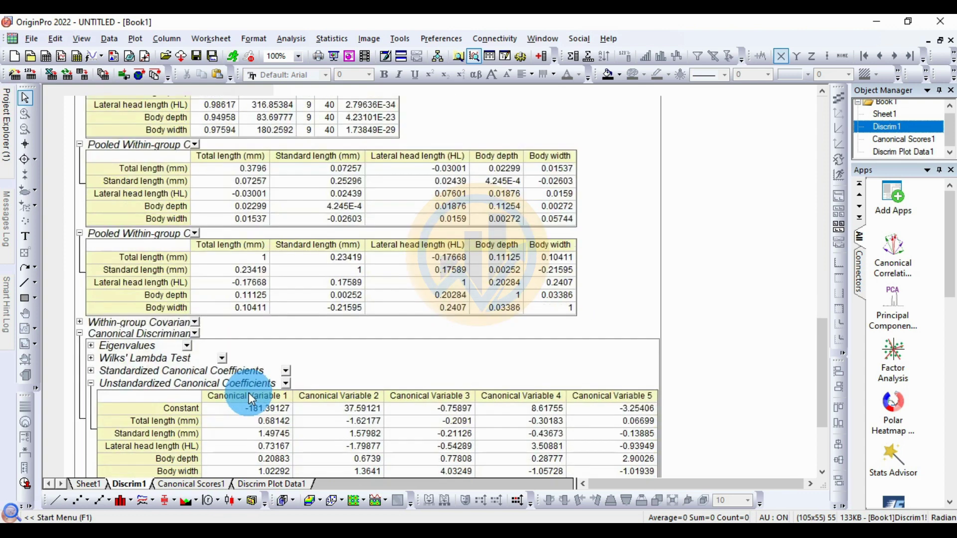
pyautogui.click(79, 322)
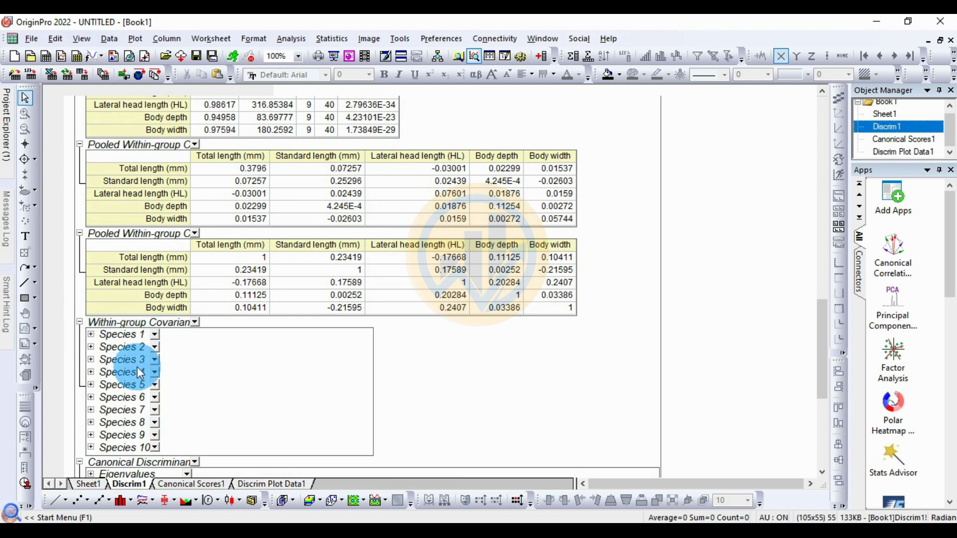
pyautogui.scroll(-2, 139, 367)
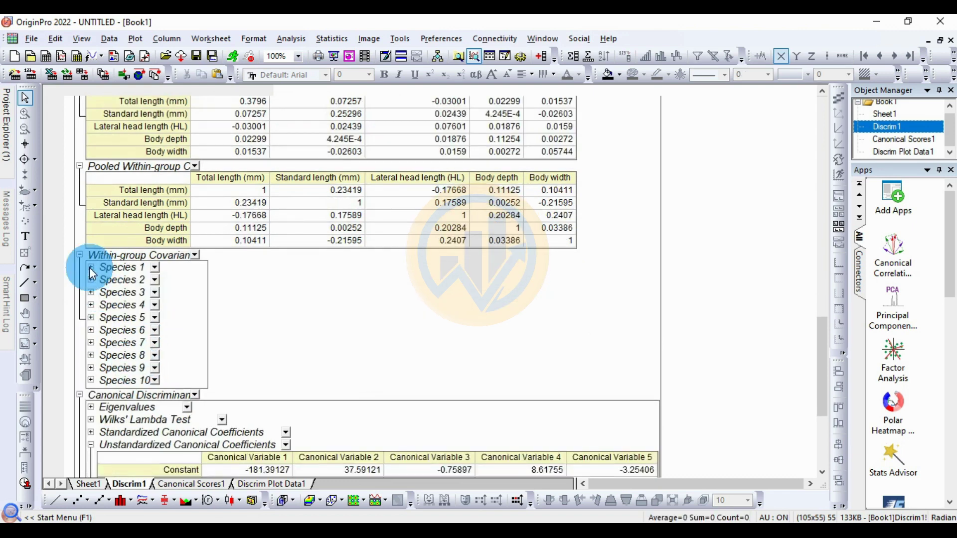
pyautogui.click(90, 268)
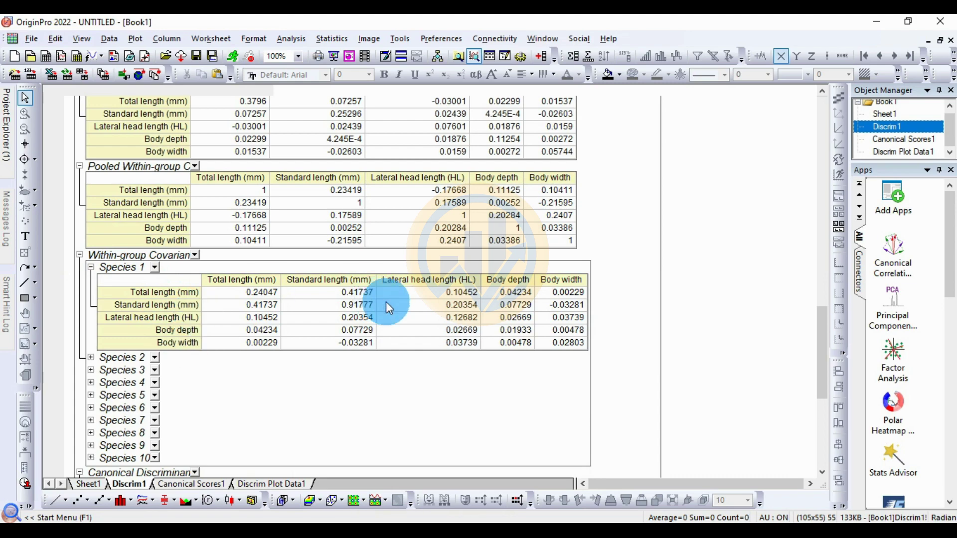
pyautogui.scroll(-5, 388, 308)
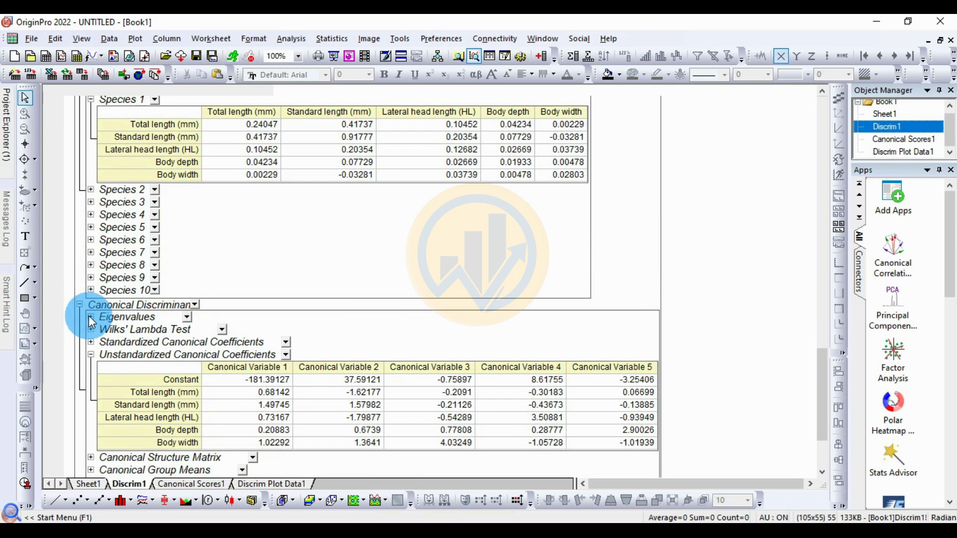
# Step: Expand the Eigenvalues table: first eigenvalue 591.48034 explaining 74.38% of variance
pyautogui.click(90, 317)
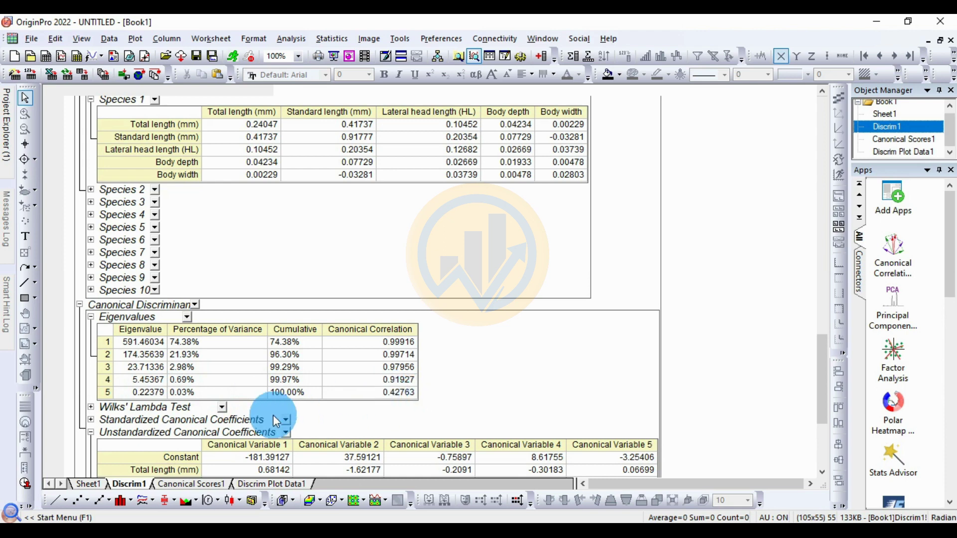
pyautogui.scroll(-2, 252, 378)
# Step: Expand the Wilks' Lambda Test table and scroll down to the unstandardized canonical coefficients
pyautogui.click(91, 340)
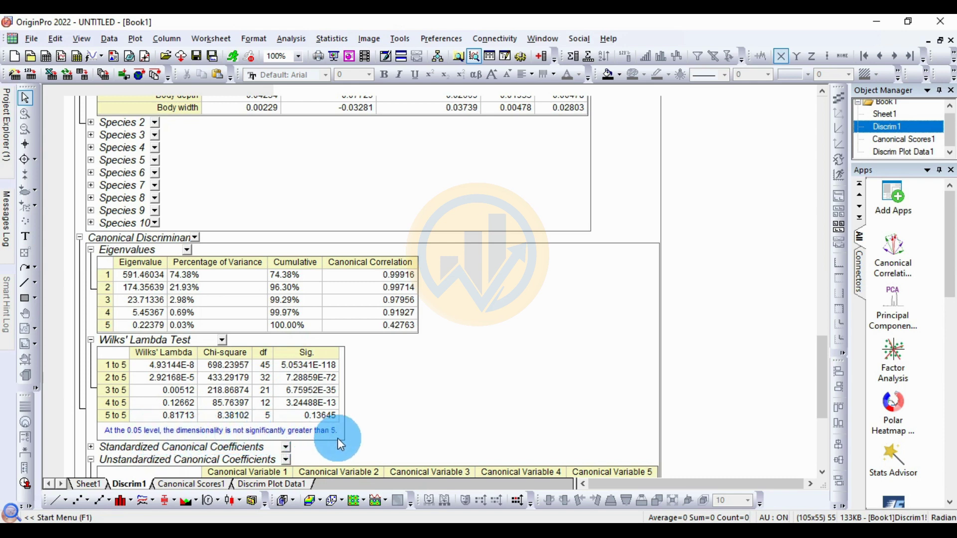
pyautogui.scroll(-3, 378, 406)
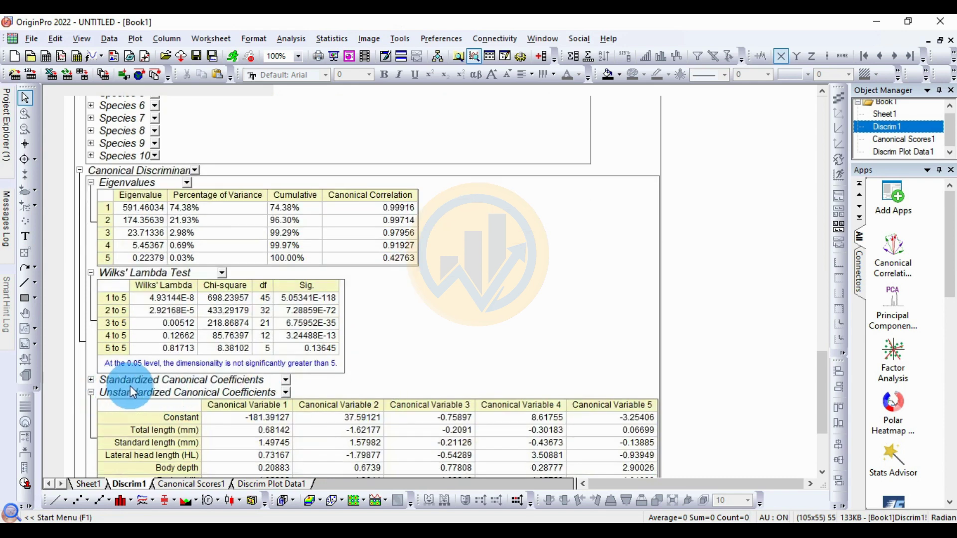
# Step: Expand the Standardized Canonical Coefficients table in the Discrim1 report
pyautogui.click(92, 380)
pyautogui.scroll(-4, 390, 360)
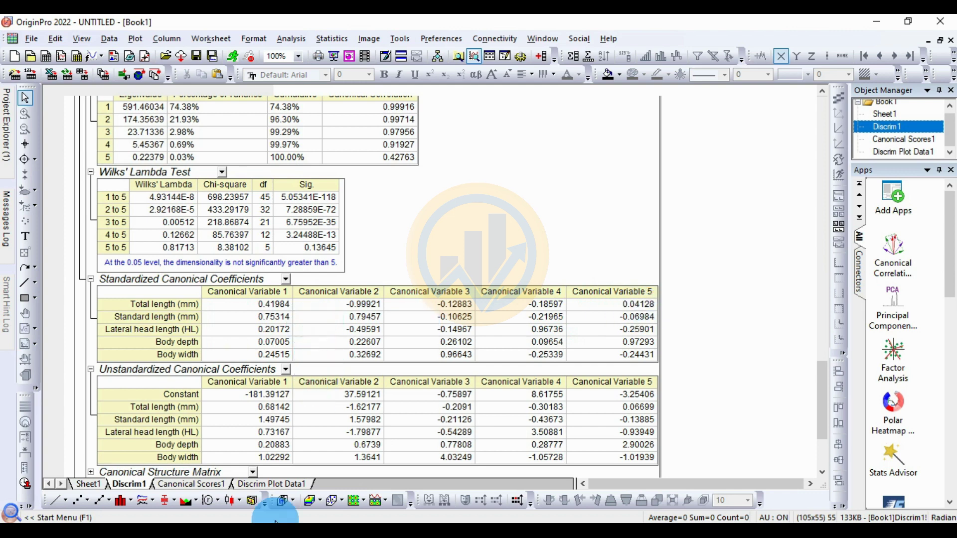
pyautogui.scroll(-3, 336, 368)
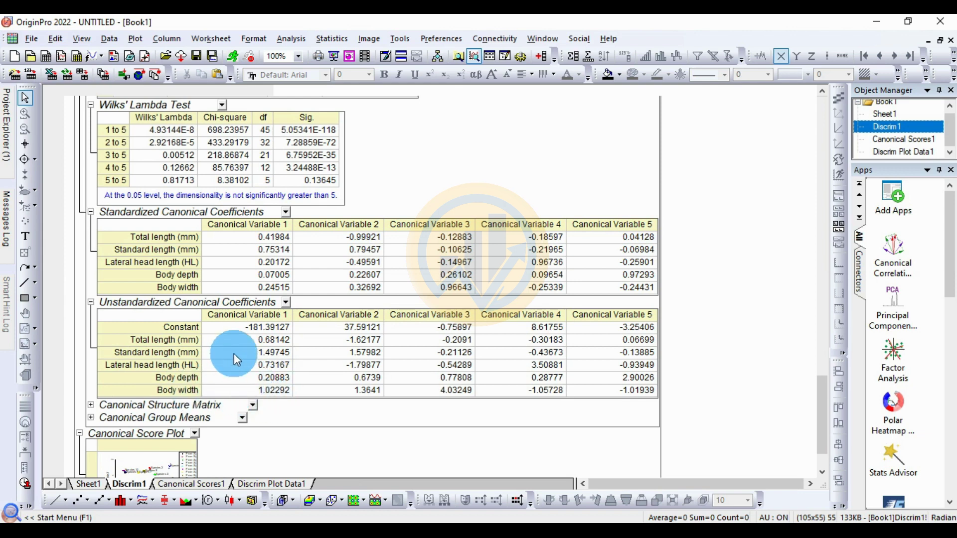
pyautogui.scroll(-2, 236, 351)
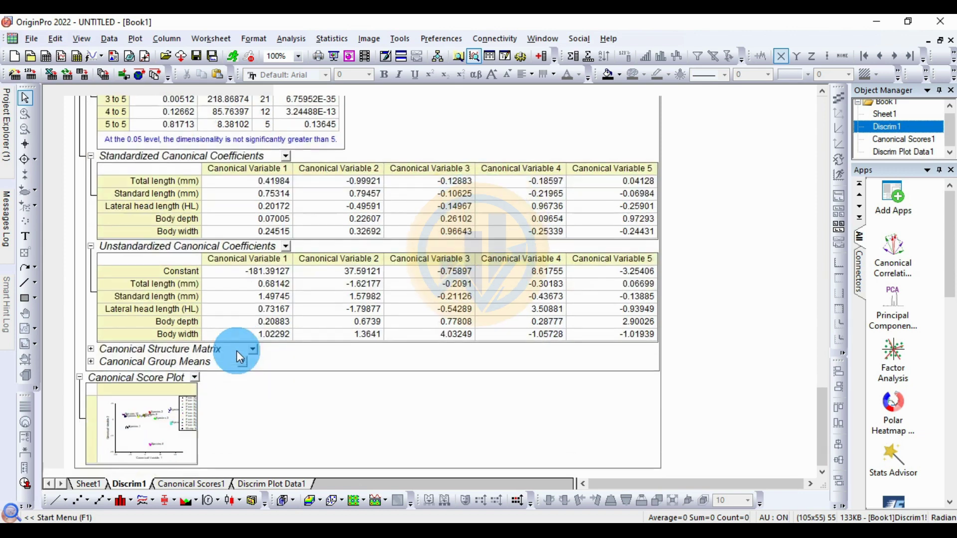
# Step: Expand the Canonical Structure Matrix table and then the Canonical Group Means table
pyautogui.click(91, 350)
pyautogui.scroll(-2, 303, 369)
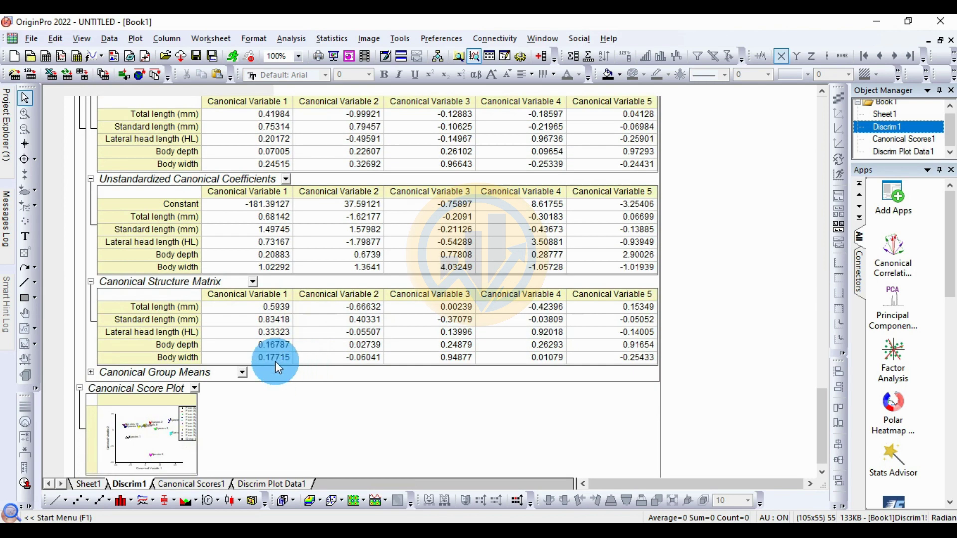
pyautogui.moveTo(248, 316); pyautogui.dragTo(271, 314)
pyautogui.scroll(-1, 262, 361)
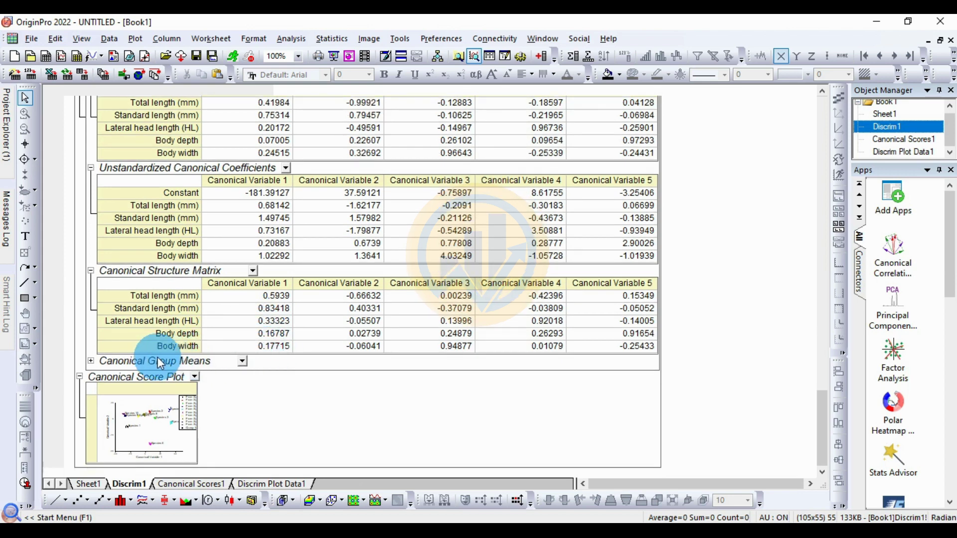
pyautogui.click(90, 361)
# Step: Scroll past the Canonical Group Means table for Species 1–10 to the Canonical Score Plot thumbnail
pyautogui.scroll(-3, 271, 355)
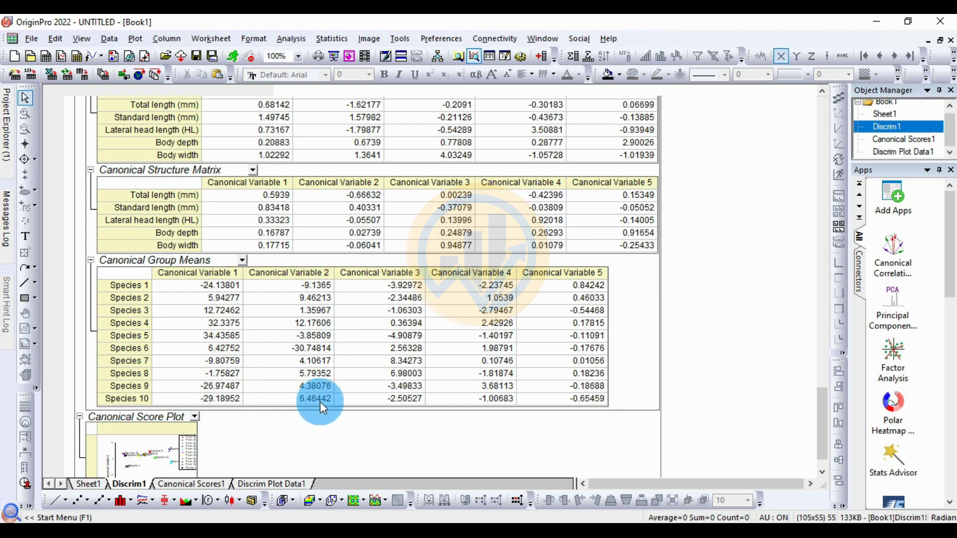
pyautogui.scroll(-1, 322, 402)
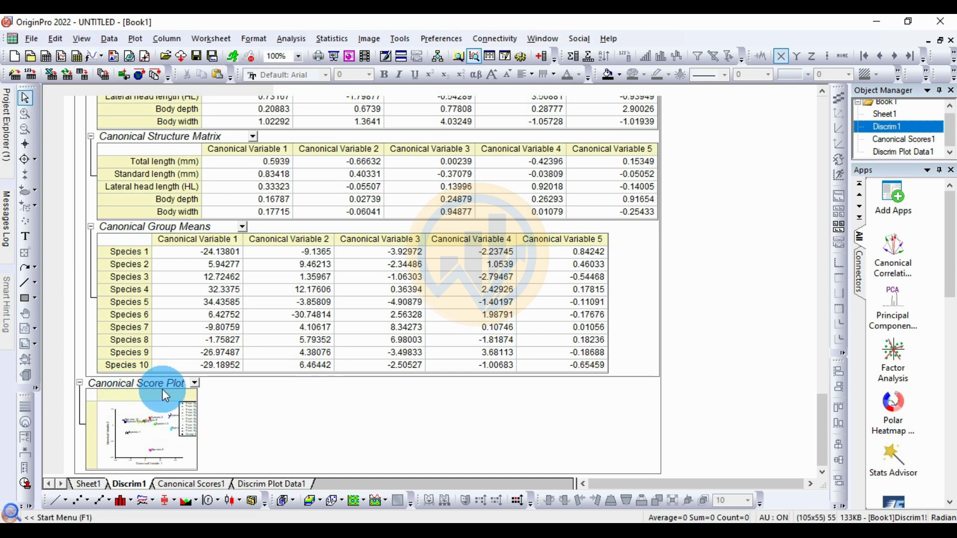
# Step: Open the Canonical Score Plot thumbnail as its own Summary graph window, maximized
pyautogui.click(145, 439)
pyautogui.click(286, 378)
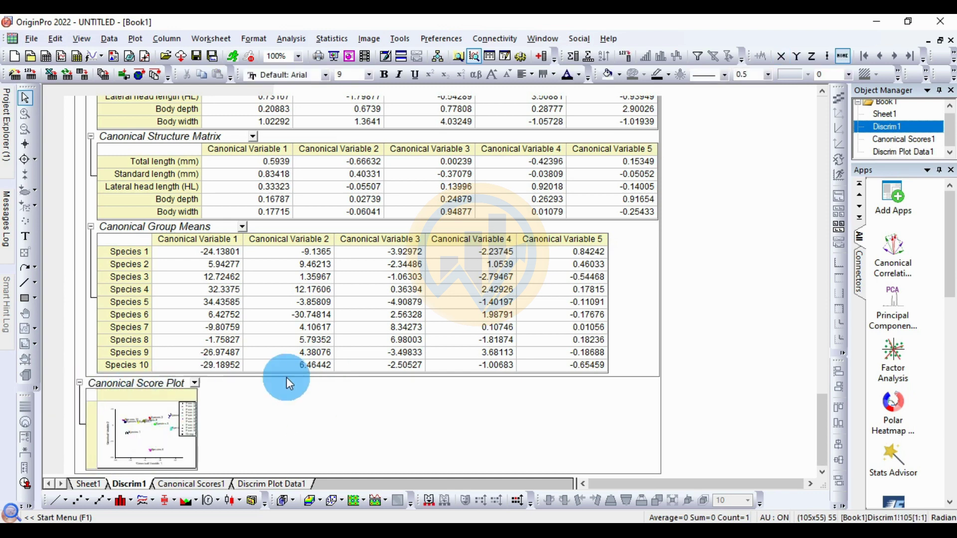
pyautogui.doubleClick(136, 428)
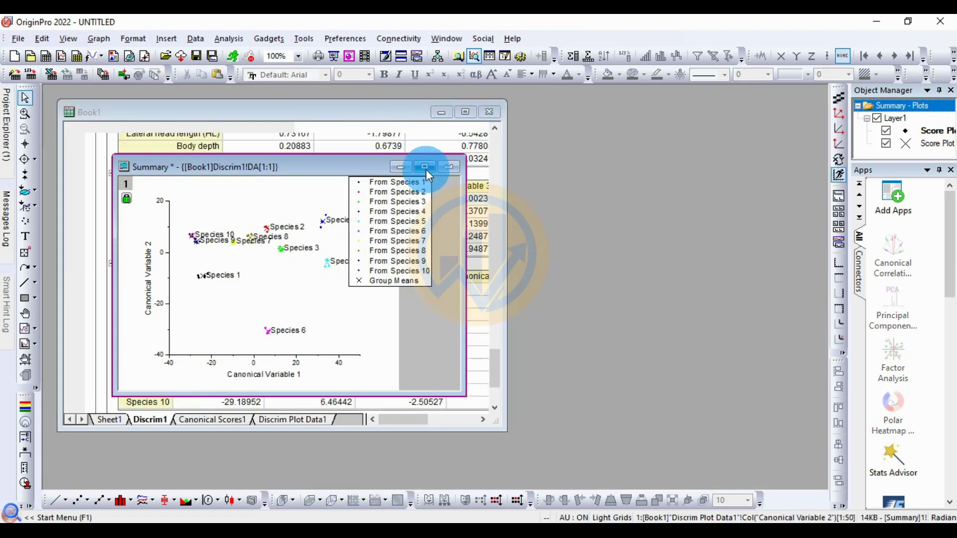
pyautogui.click(425, 167)
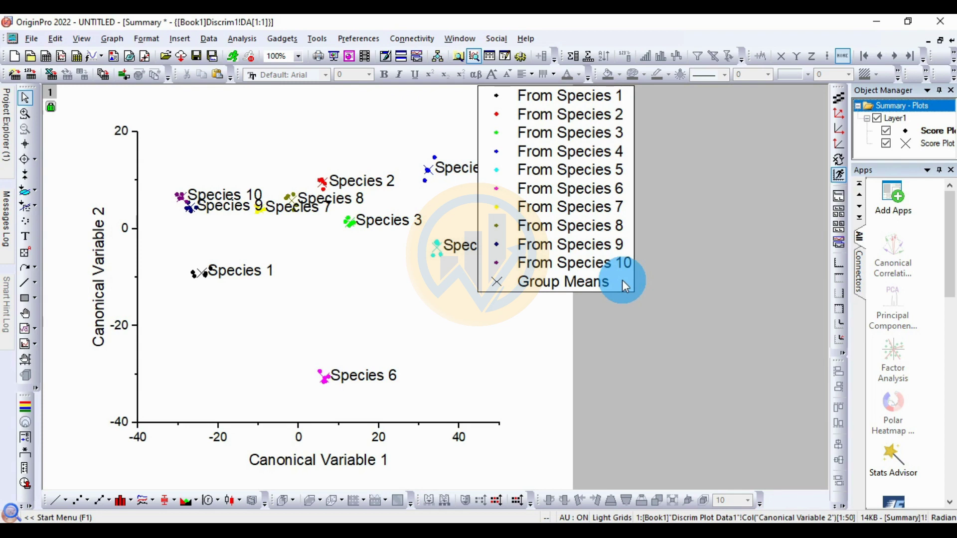
# Step: Move the legend into the lower-right of the axes and shrink it to a compact box
pyautogui.moveTo(623, 280); pyautogui.dragTo(542, 364)
pyautogui.moveTo(541, 277); pyautogui.dragTo(513, 326)
pyautogui.moveTo(514, 419); pyautogui.dragTo(498, 400)
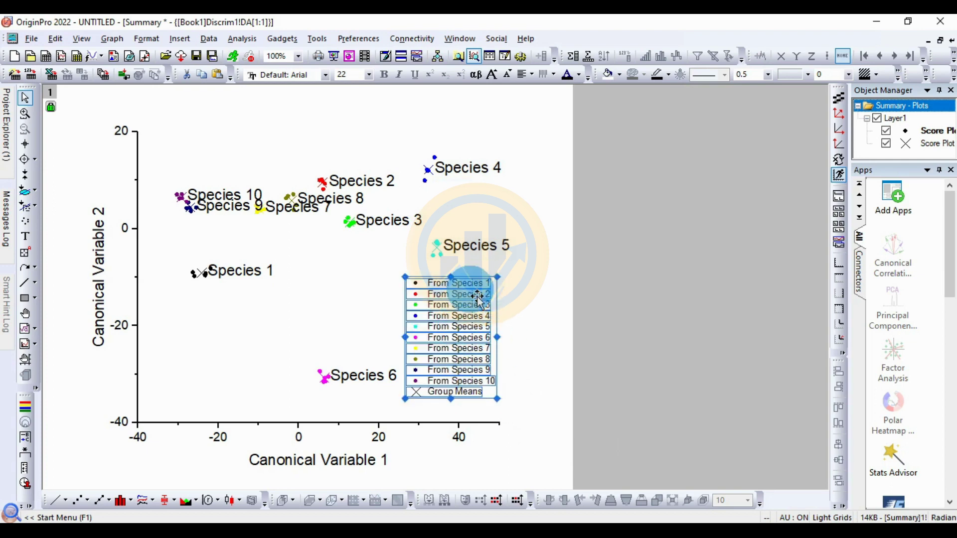
# Step: Add a linked top-X/right-Y layer and delete the right axis title and tick labels
pyautogui.click(519, 323)
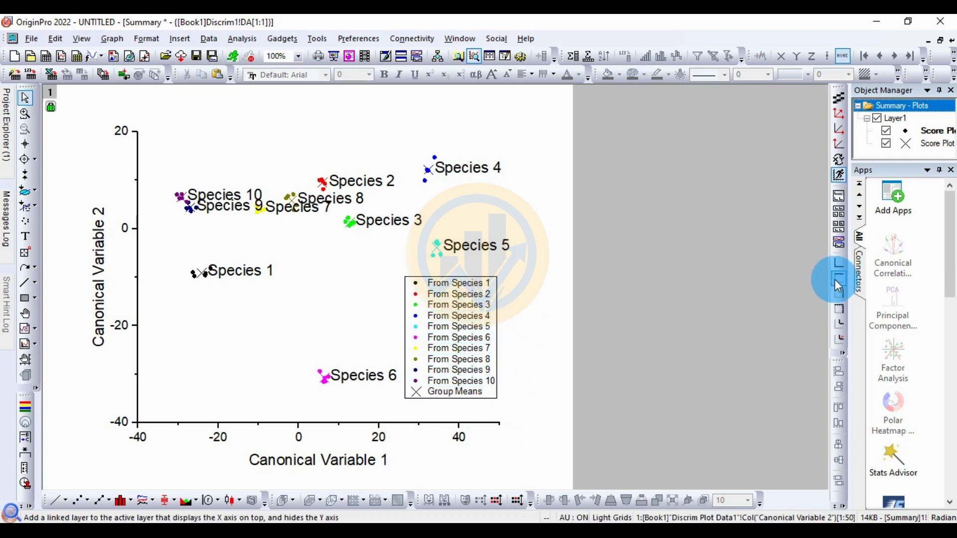
pyautogui.click(839, 312)
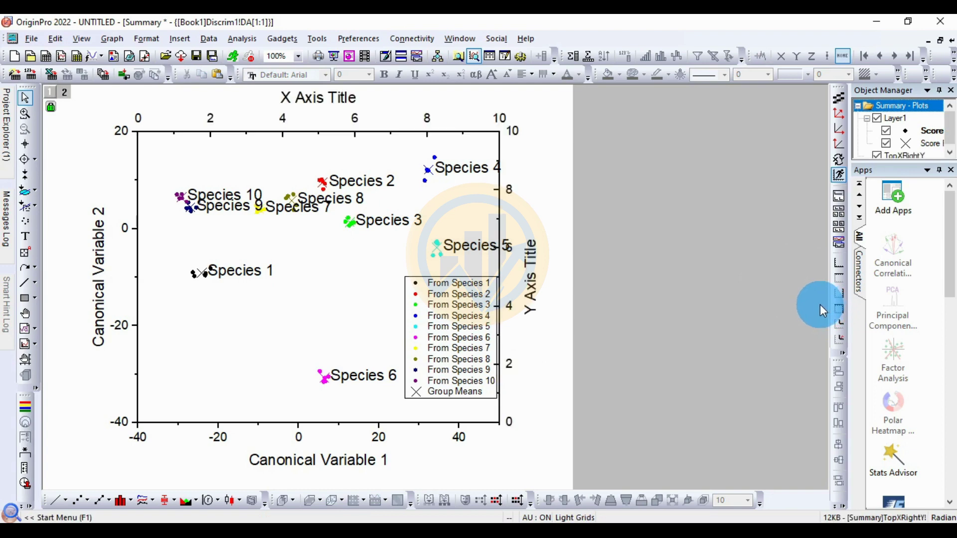
pyautogui.click(532, 289)
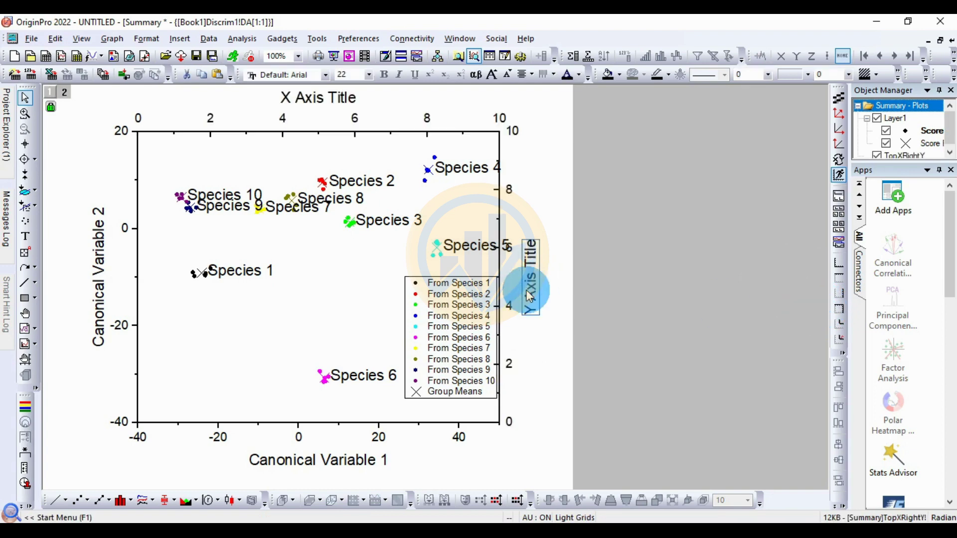
pyautogui.press('Delete')
pyautogui.click(511, 193)
pyautogui.press('Delete')
# Step: Delete the top axis title and tick labels, then nudge the legend slightly
pyautogui.click(346, 104)
pyautogui.press('Delete')
pyautogui.click(355, 115)
pyautogui.press('Delete')
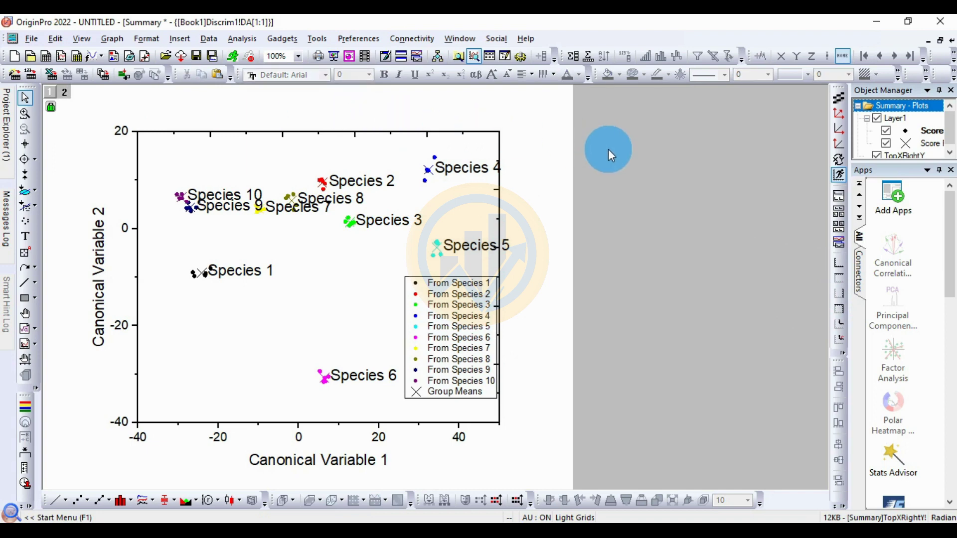
pyautogui.click(450, 324)
pyautogui.click(486, 290)
pyautogui.click(528, 295)
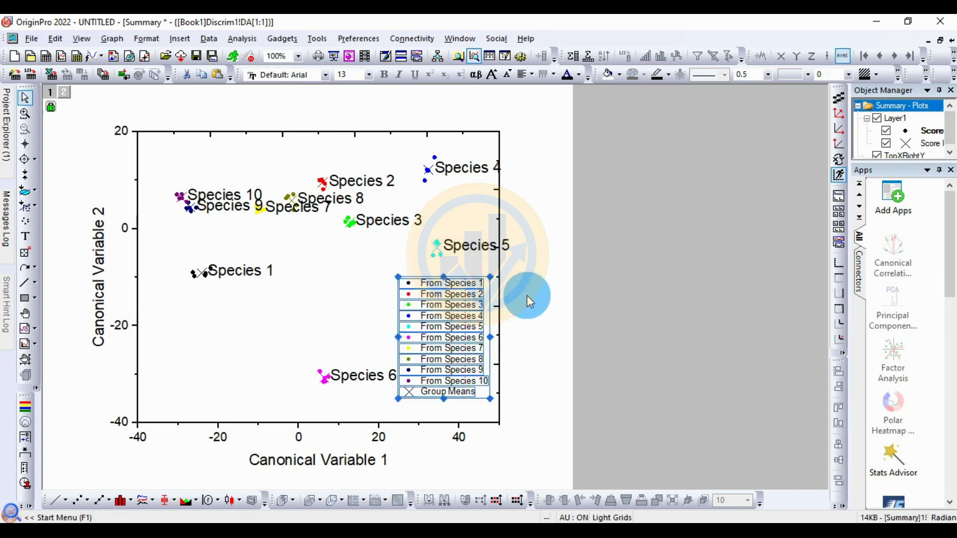
# Step: Set the species point labels to Times New Roman, 18 pt, regular weight
pyautogui.click(477, 252)
pyautogui.click(324, 75)
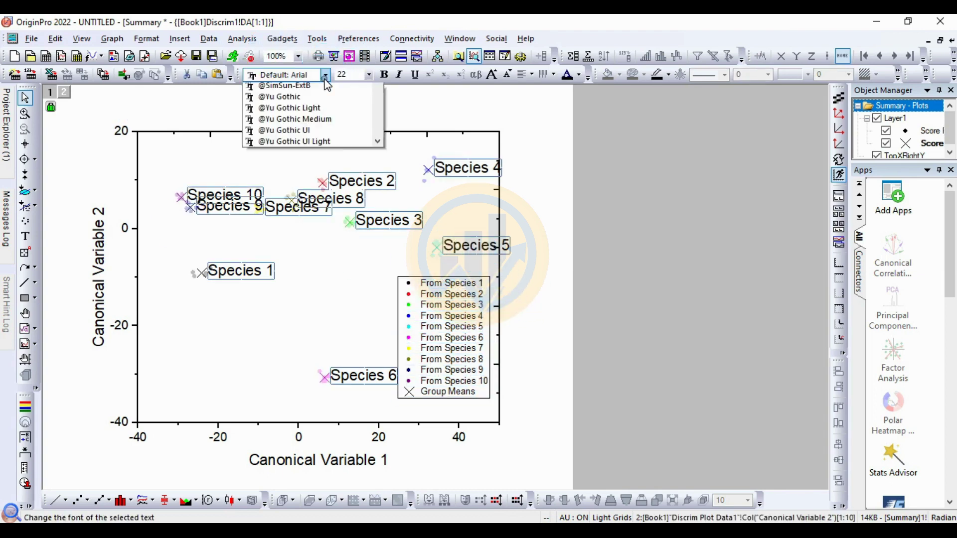
pyautogui.scroll(1, 330, 172)
pyautogui.click(326, 99)
pyautogui.click(370, 75)
pyautogui.click(350, 143)
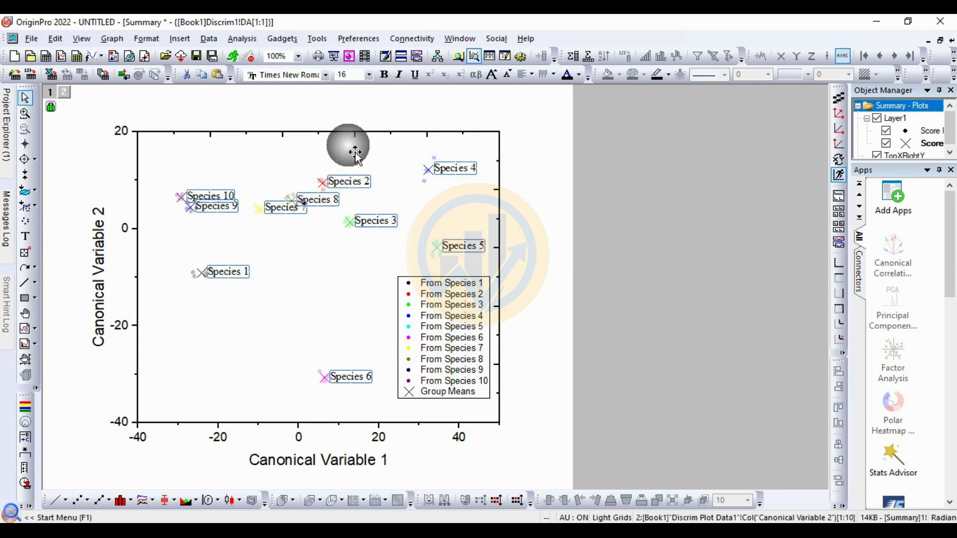
pyautogui.click(370, 75)
pyautogui.click(352, 157)
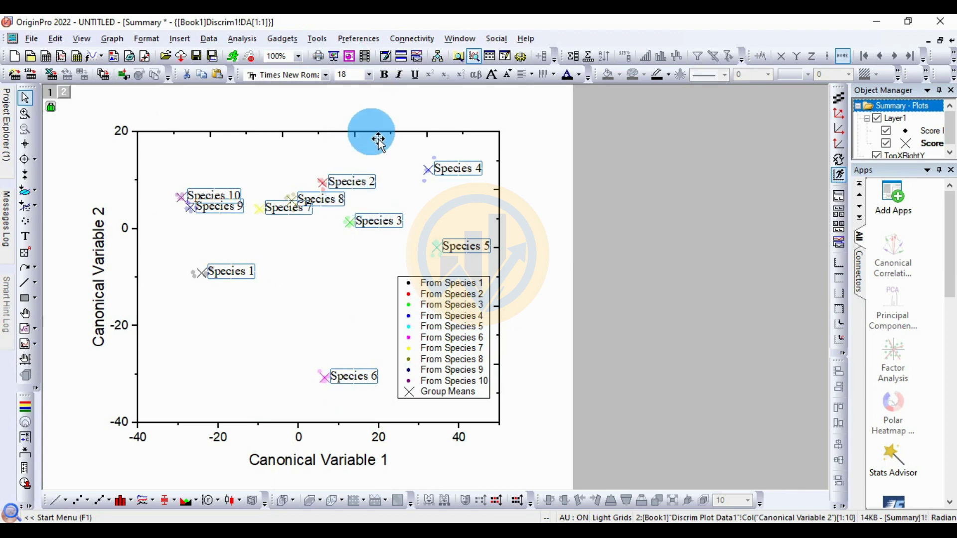
pyautogui.click(384, 74)
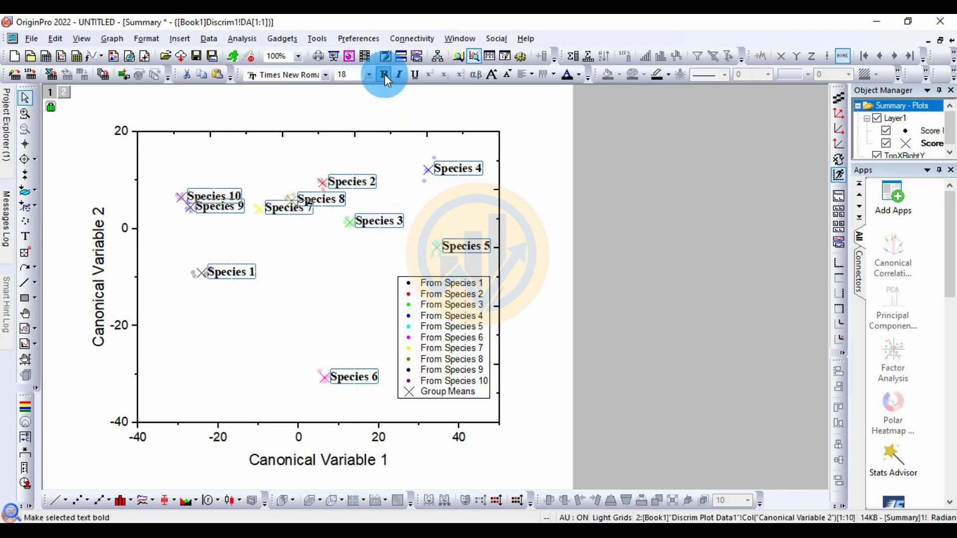
pyautogui.click(385, 73)
pyautogui.click(317, 324)
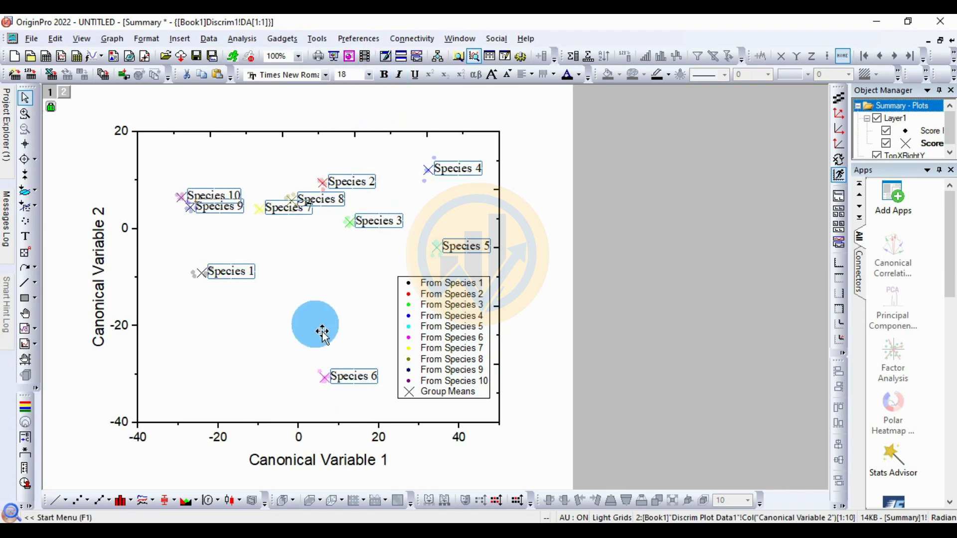
# Step: Set both Canonical Variable 1 and 2 axis titles to Times New Roman 18 pt
pyautogui.click(112, 359)
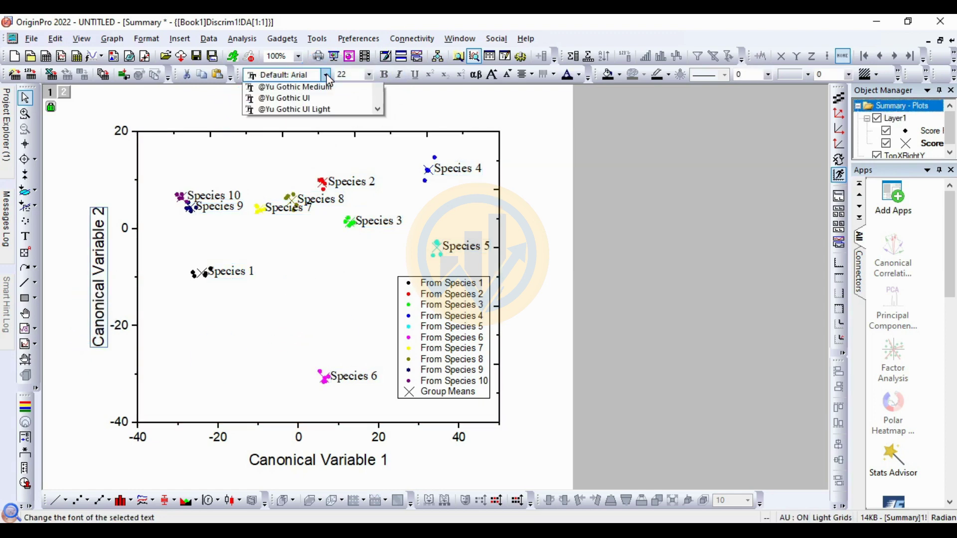
pyautogui.click(328, 76)
pyautogui.scroll(1, 319, 130)
pyautogui.click(310, 100)
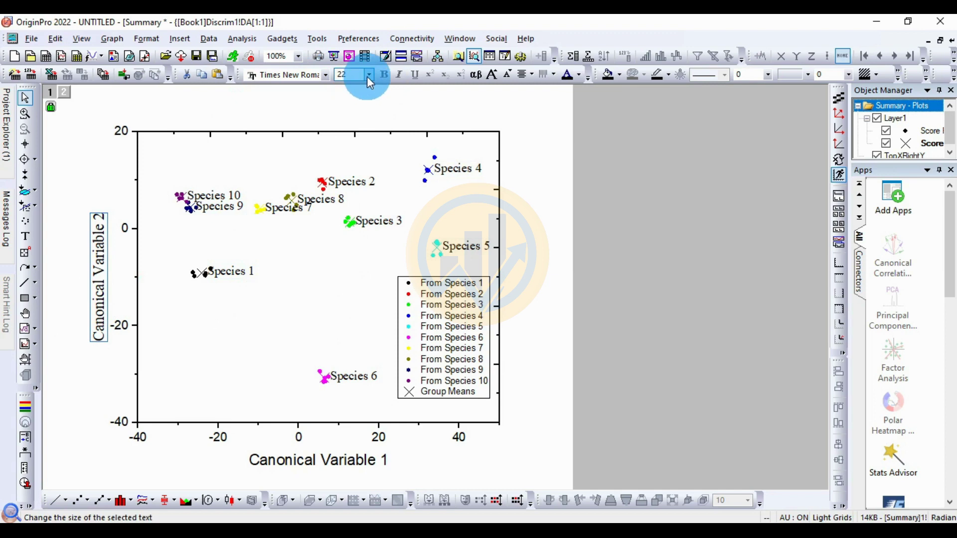
pyautogui.click(369, 75)
pyautogui.click(352, 152)
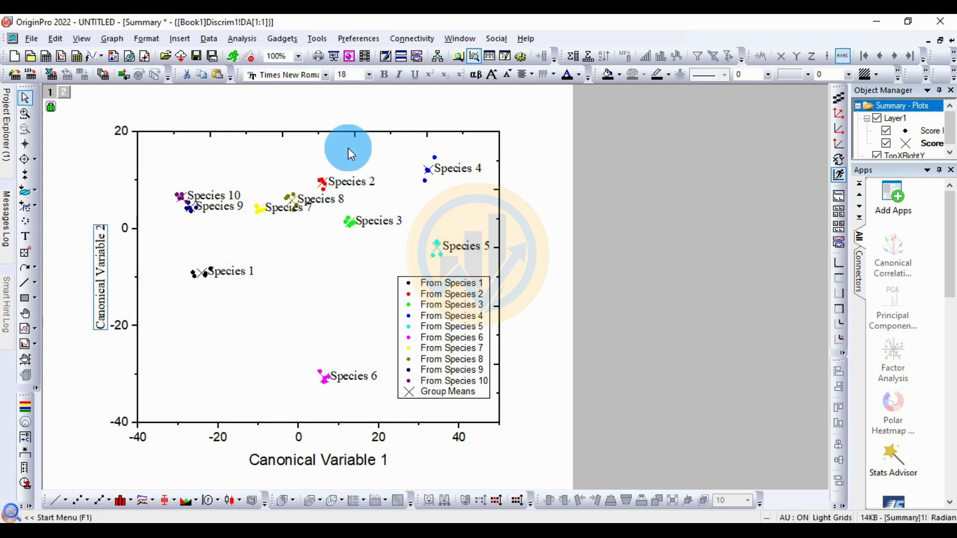
pyautogui.click(344, 462)
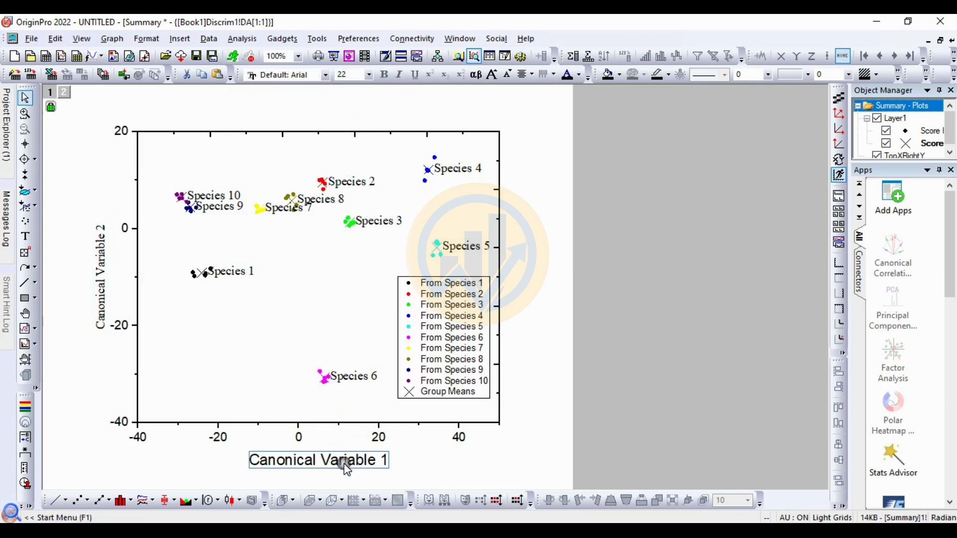
pyautogui.click(324, 75)
pyautogui.click(306, 99)
pyautogui.click(368, 76)
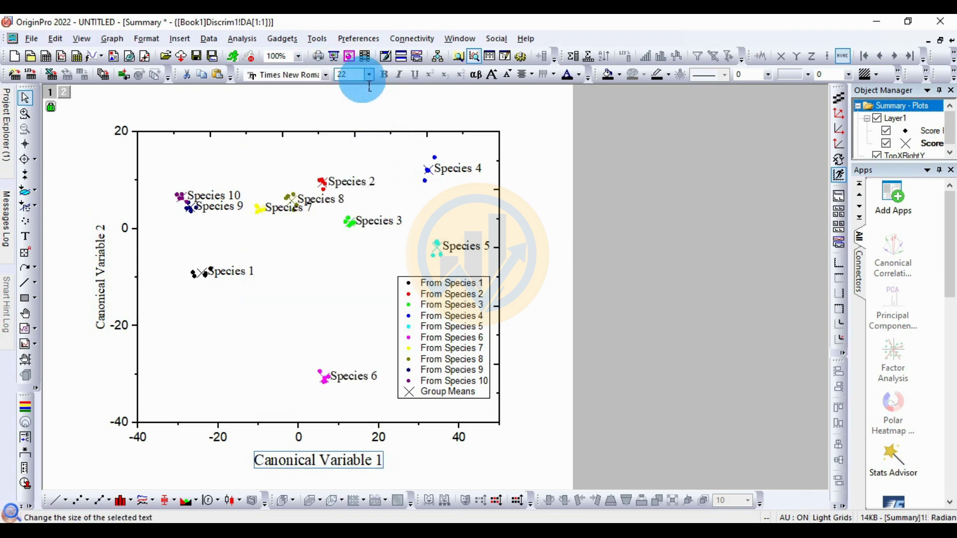
pyautogui.click(348, 150)
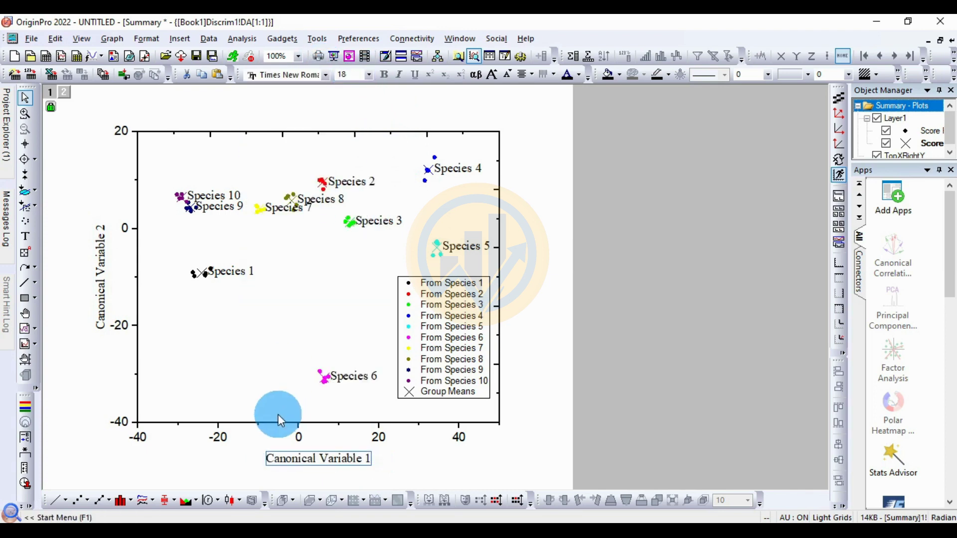
# Step: Switch the X and Y axis tick labels to Times New Roman
pyautogui.click(219, 440)
pyautogui.click(327, 76)
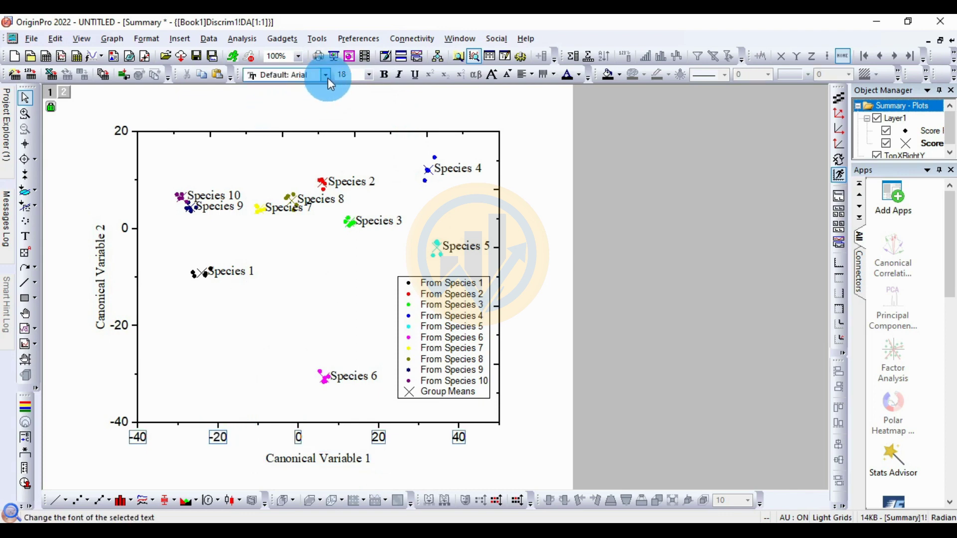
pyautogui.scroll(1, 292, 121)
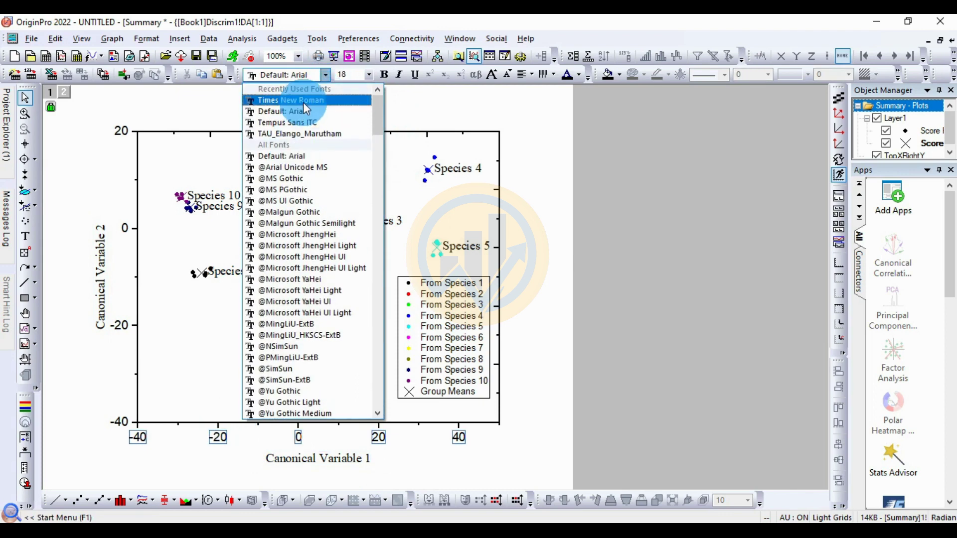
pyautogui.click(303, 102)
pyautogui.click(136, 324)
pyautogui.click(136, 324)
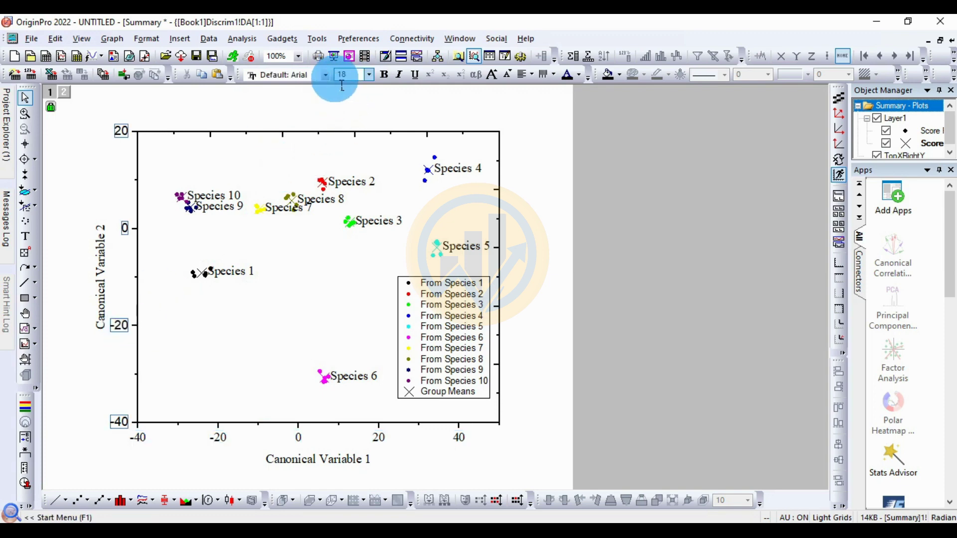
pyautogui.click(325, 74)
pyautogui.scroll(2, 301, 167)
pyautogui.click(306, 100)
pyautogui.click(498, 205)
pyautogui.click(494, 253)
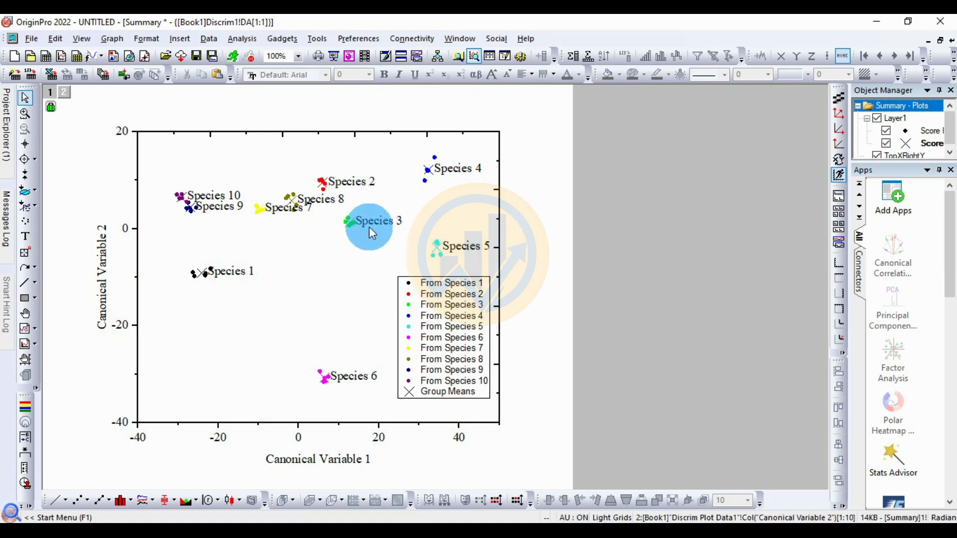
# Step: In Plot Details for the group-mean points, choose the 8 Star symbol shape and apply it
pyautogui.doubleClick(448, 304)
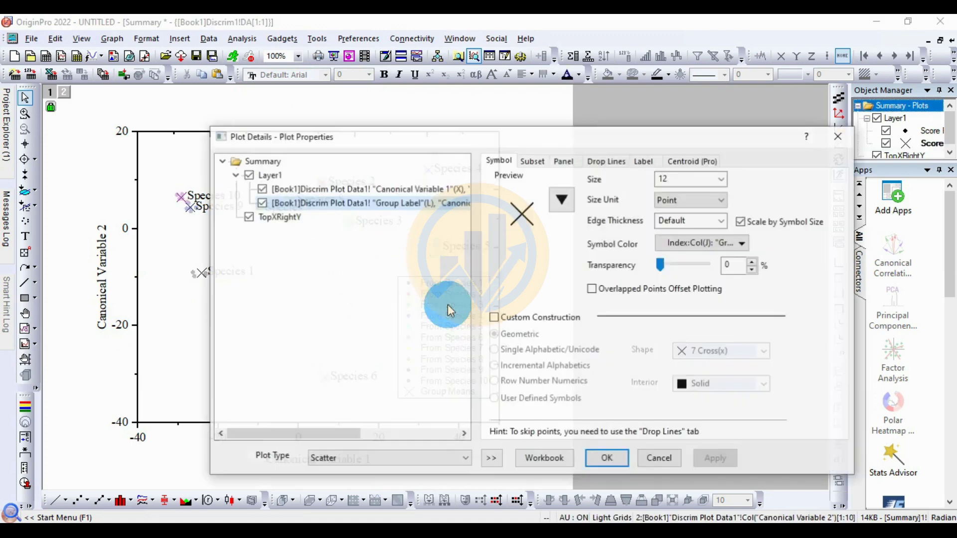
pyautogui.click(491, 459)
pyautogui.moveTo(587, 143); pyautogui.dragTo(655, 133)
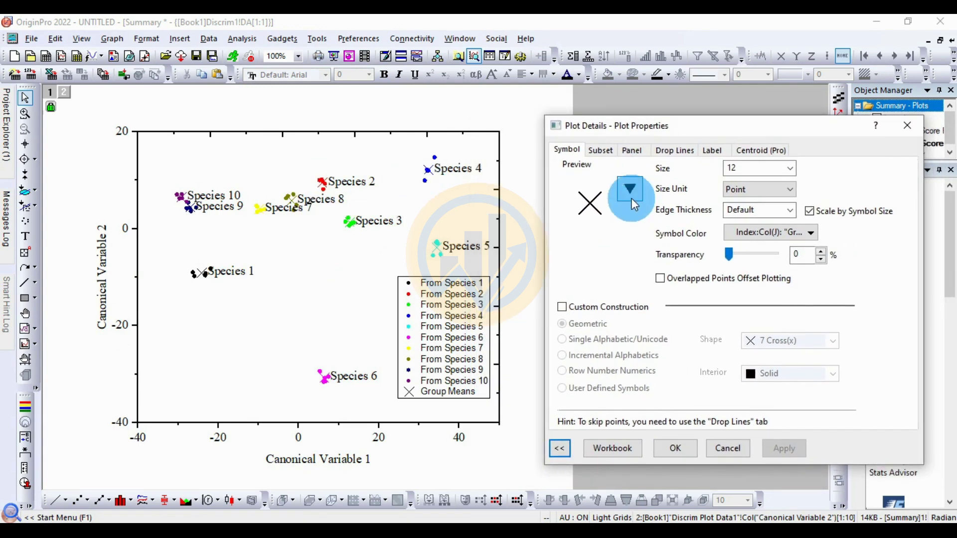
pyautogui.click(631, 198)
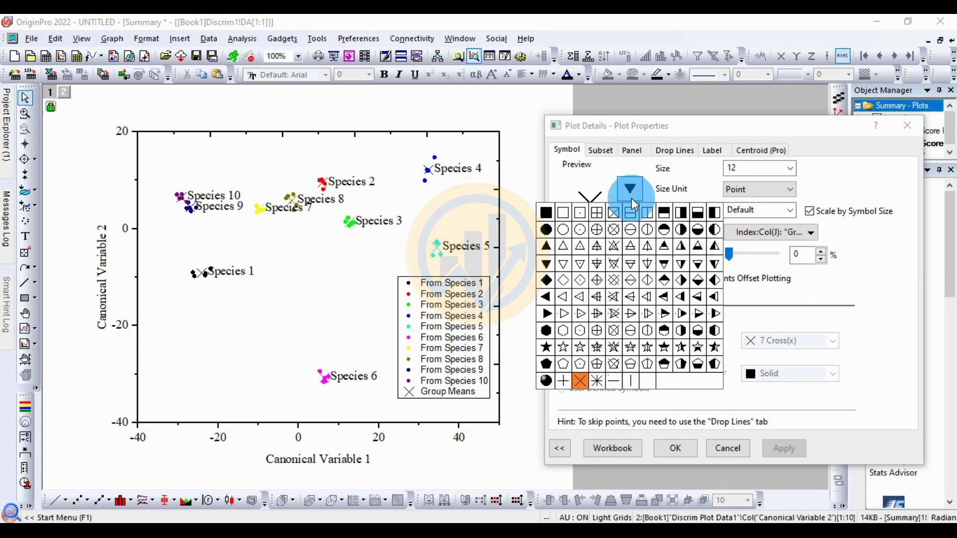
pyautogui.click(600, 381)
pyautogui.click(788, 448)
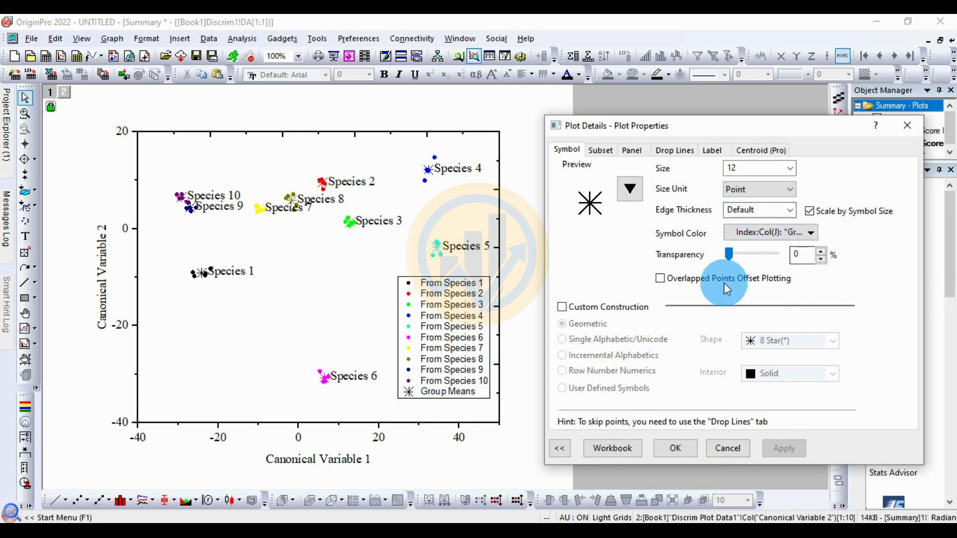
# Step: Choose a colour palette for the star symbols, apply, and confirm Plot Details with OK
pyautogui.click(781, 234)
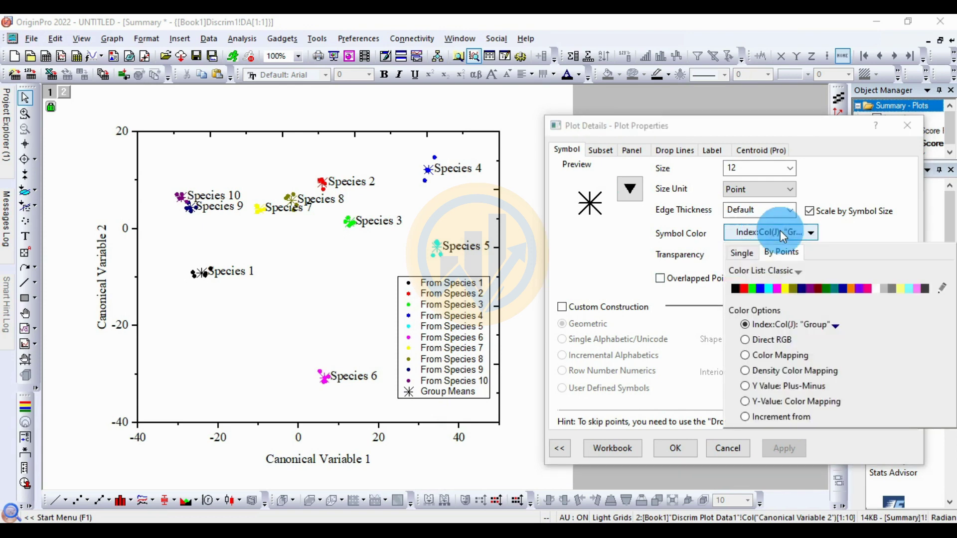
pyautogui.click(795, 272)
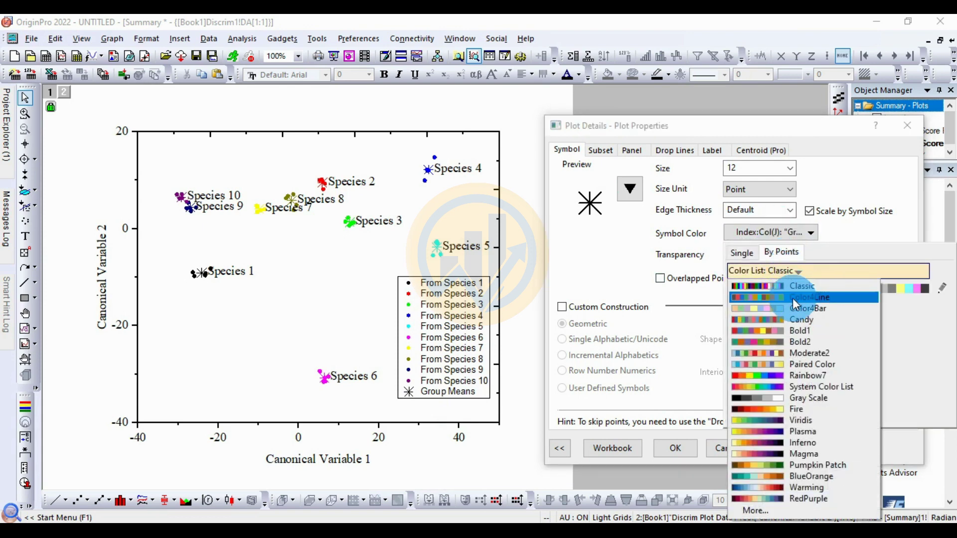
pyautogui.click(810, 398)
pyautogui.click(784, 450)
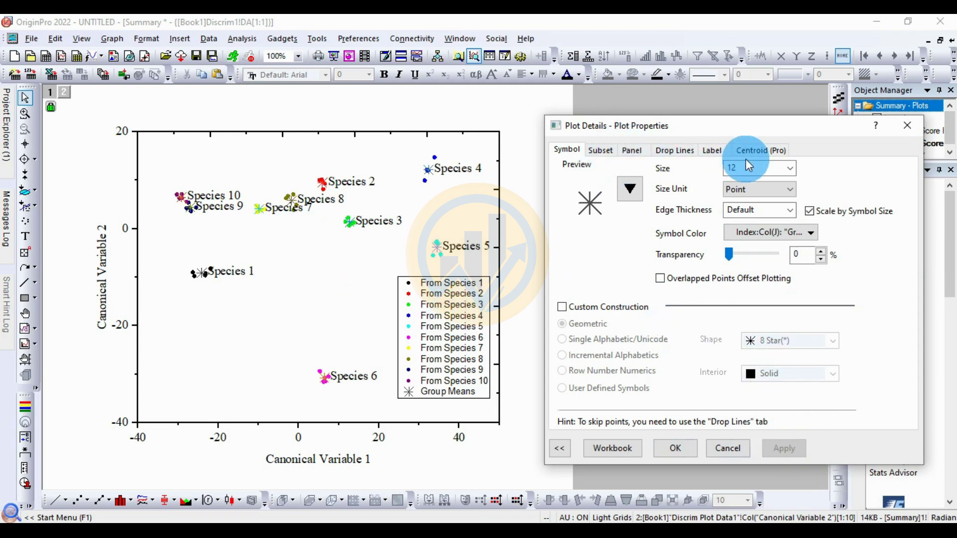
pyautogui.click(714, 152)
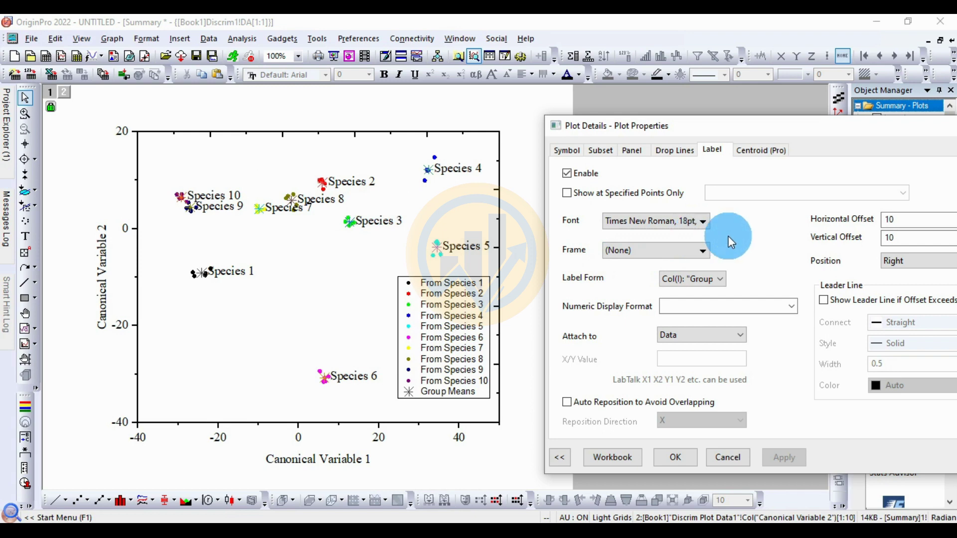
pyautogui.moveTo(804, 133); pyautogui.dragTo(745, 111)
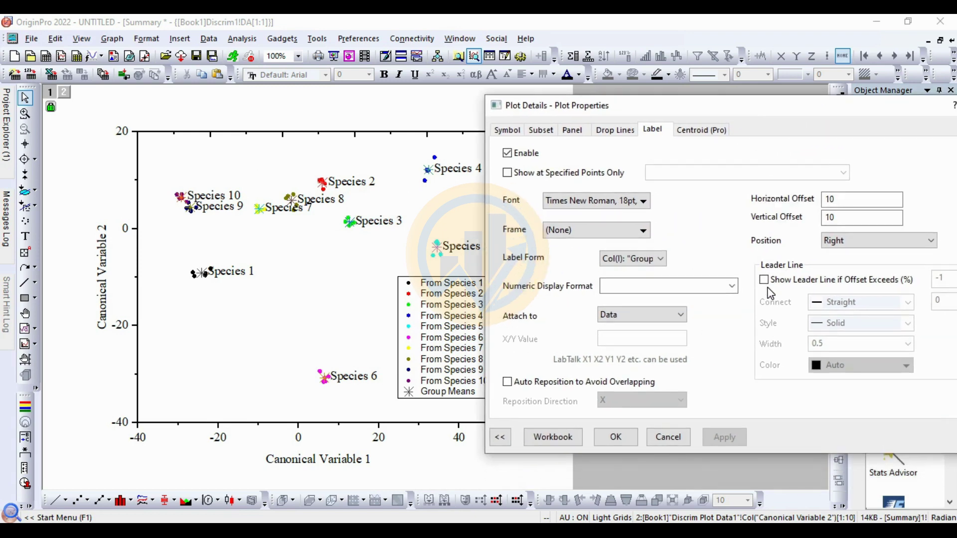
pyautogui.click(616, 438)
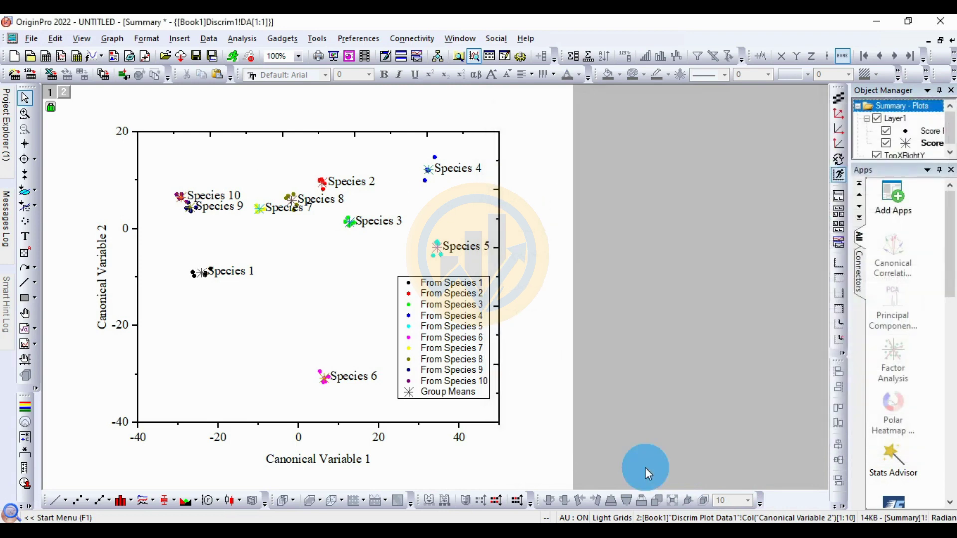